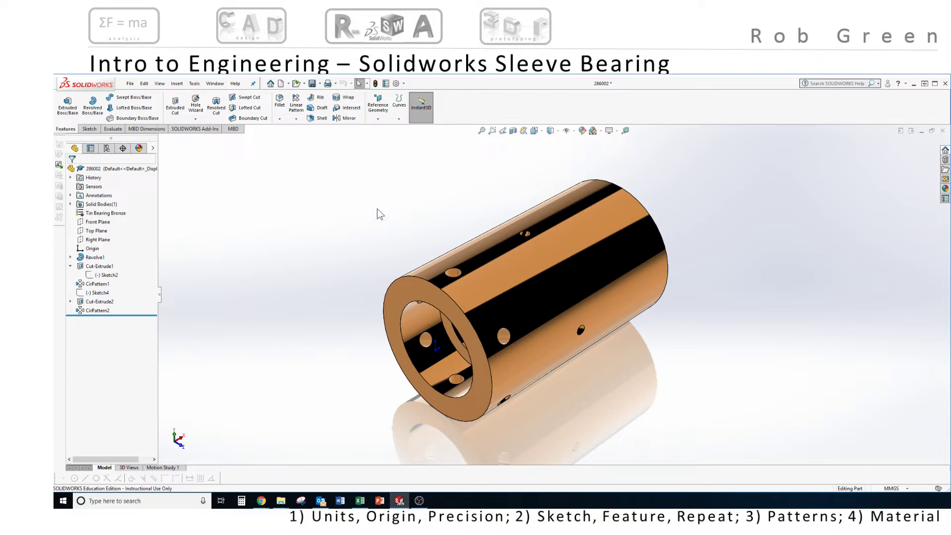
Save the sleeve bearing part as 286002 in the Video Content folder, replacing the existing file.
middle_drag(380, 234, 379, 218)
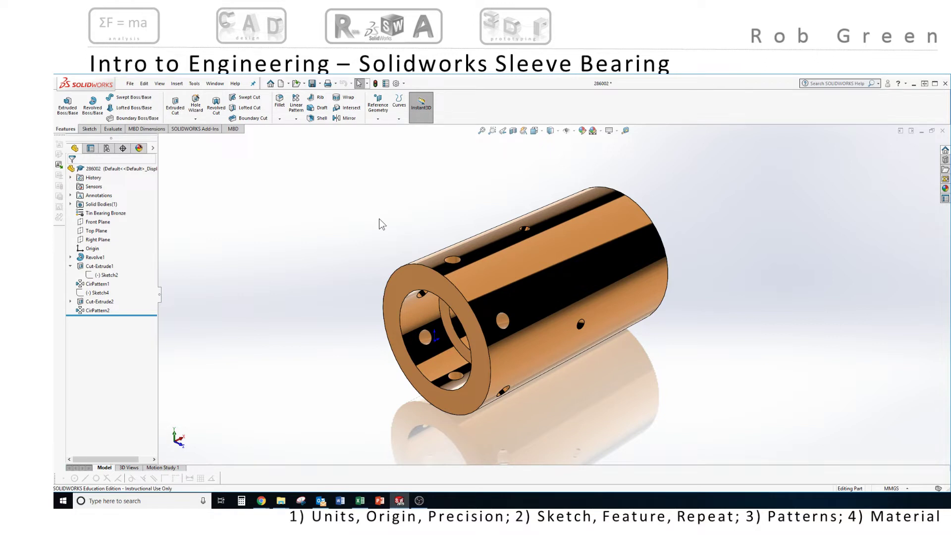
click(130, 84)
click(146, 182)
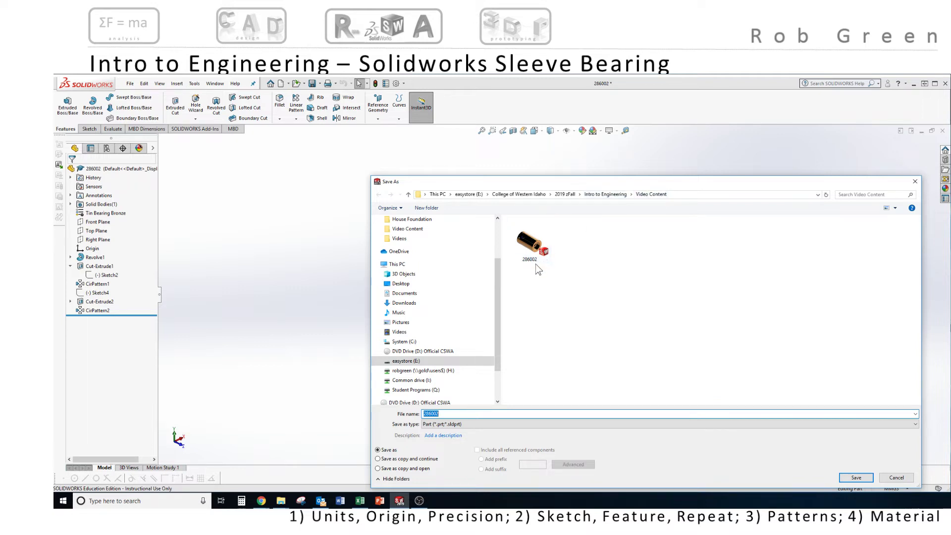
click(857, 478)
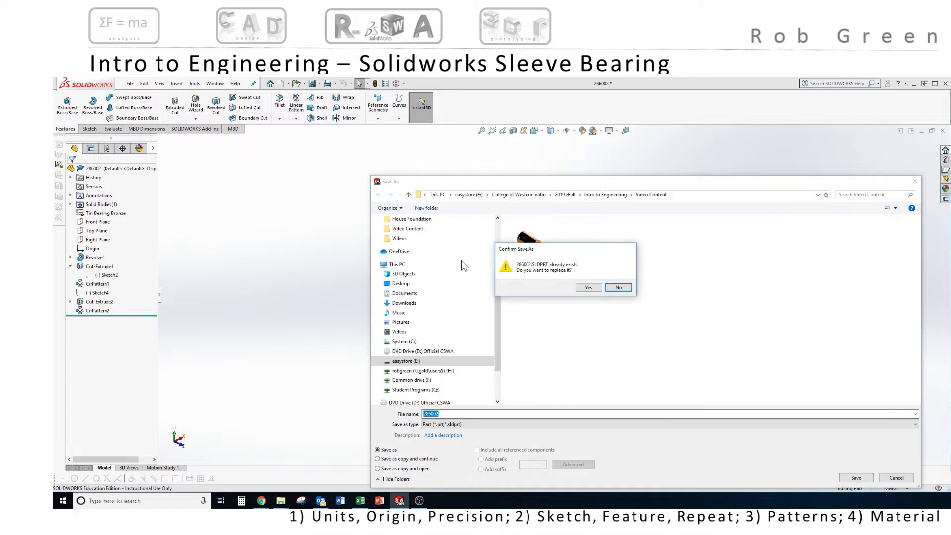
click(600, 288)
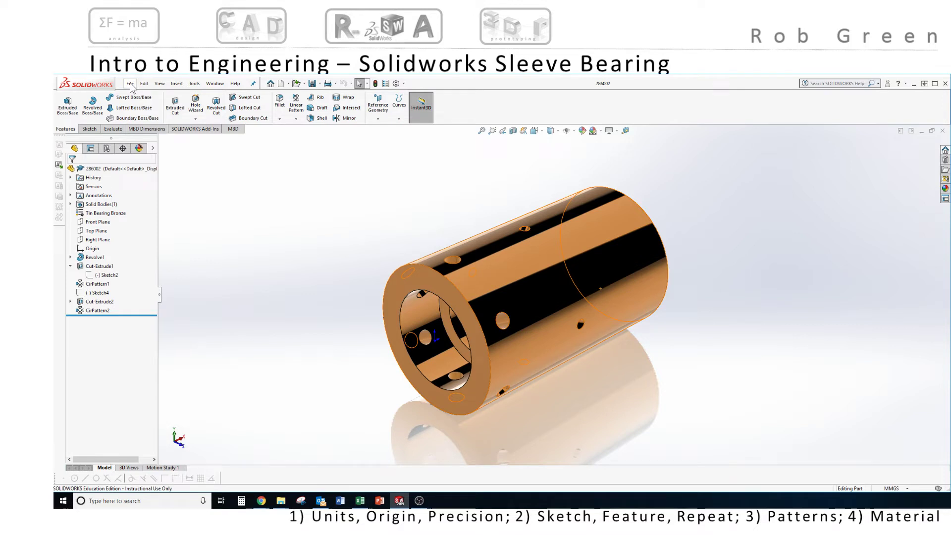
Create a drawing from the part on a B (ANSI) Landscape sheet with the sheet format displayed.
click(130, 84)
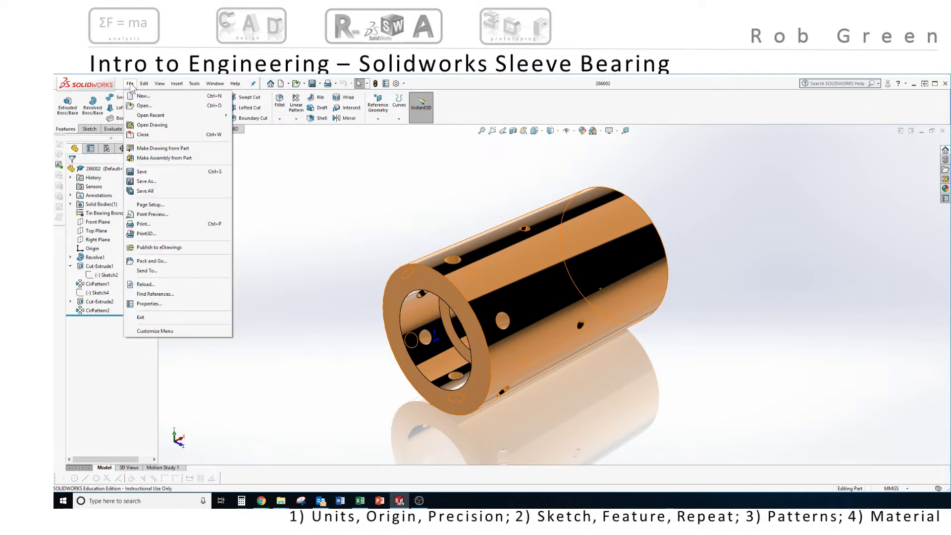
click(160, 150)
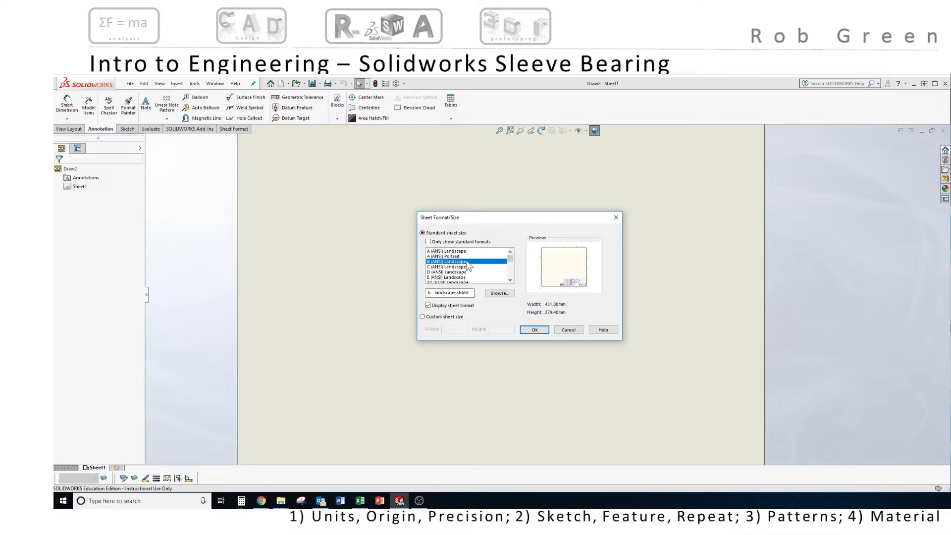
click(539, 331)
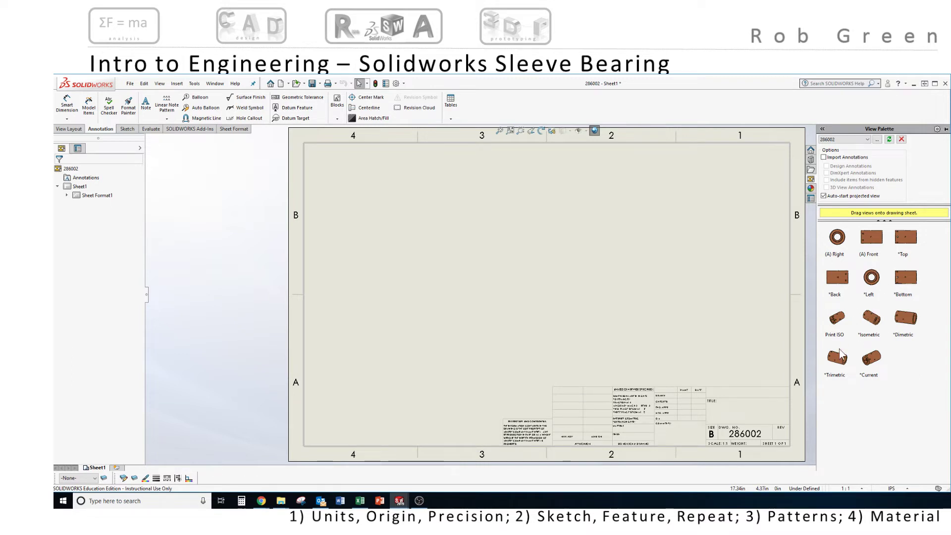
Place the Print ISO view in the lower-left area of the sheet and display it shaded with edges.
drag(840, 353, 523, 266)
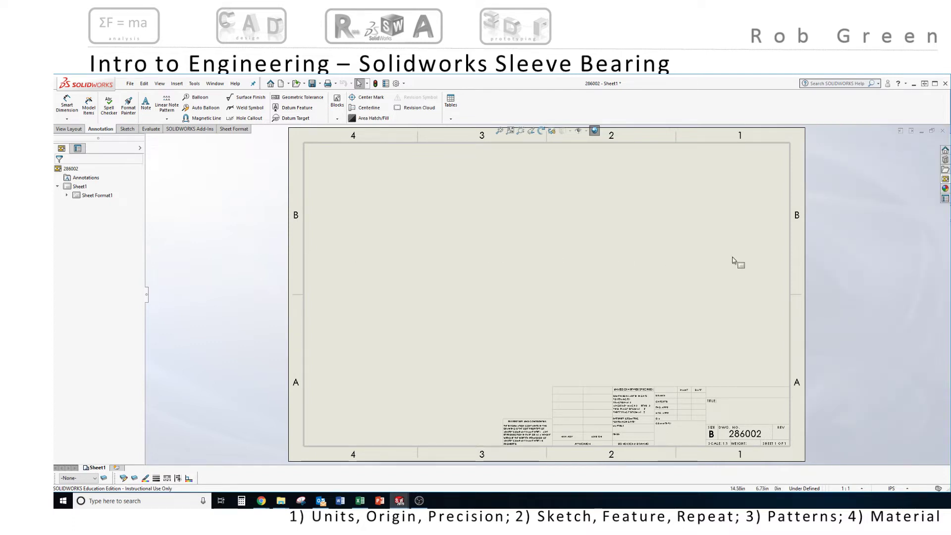
click(945, 180)
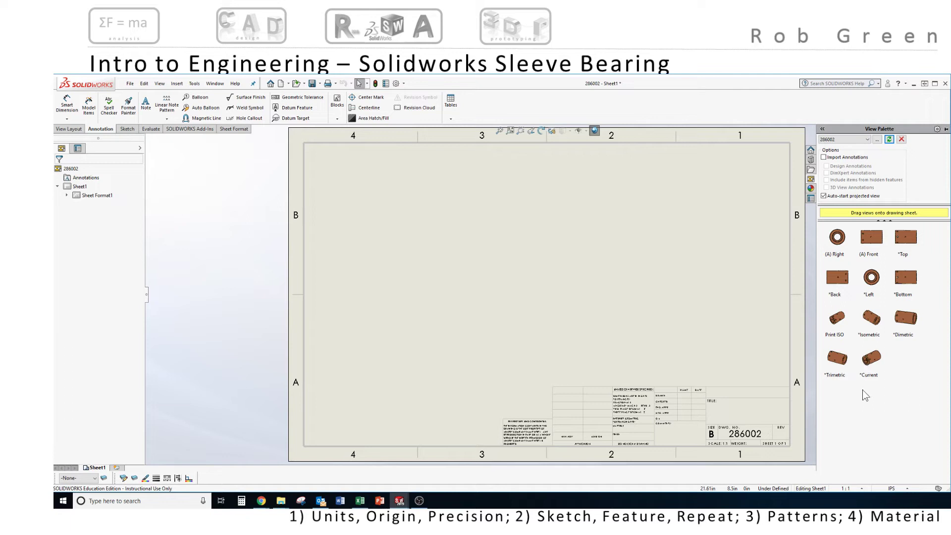
click(836, 327)
mouse_move(836, 327)
mouse_down()
mouse_move(739, 334)
mouse_move(586, 319)
mouse_move(436, 350)
mouse_move(385, 377)
mouse_up()
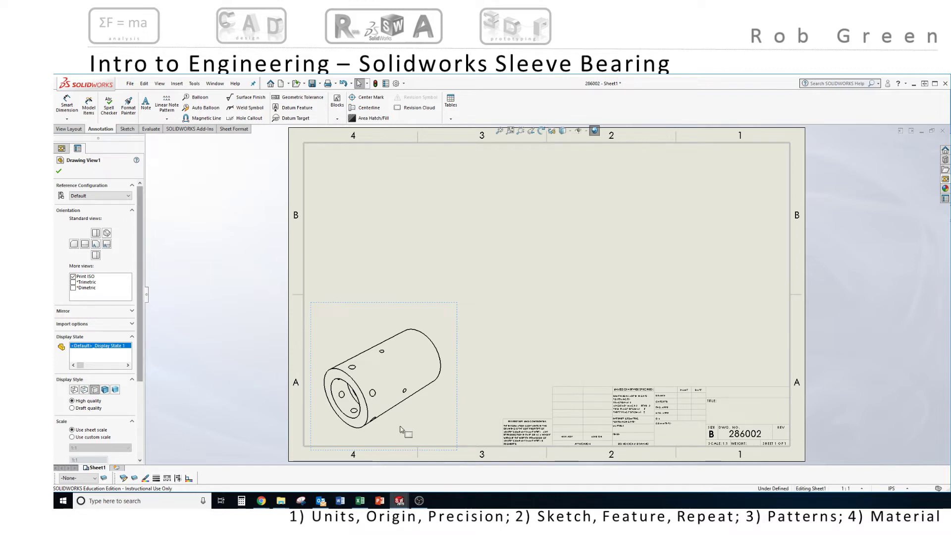
click(456, 336)
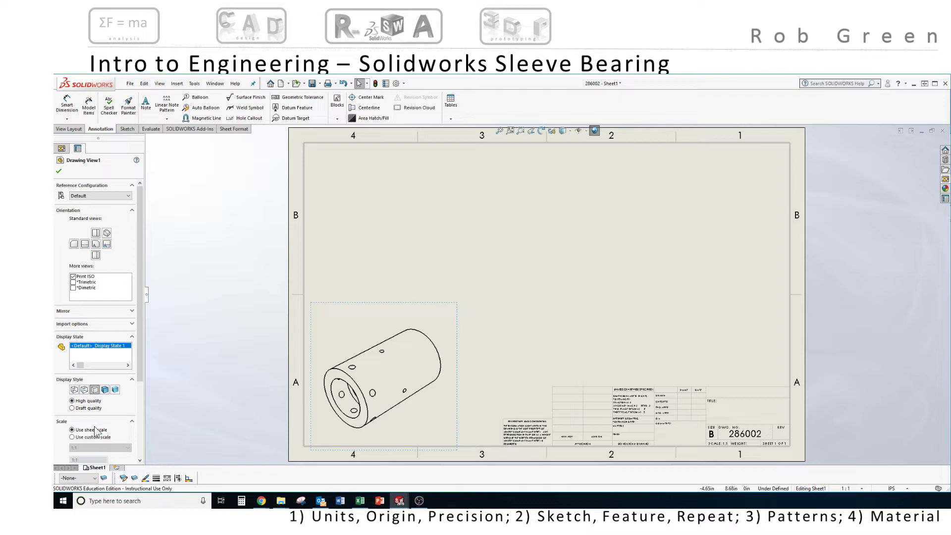
drag(138, 311, 131, 368)
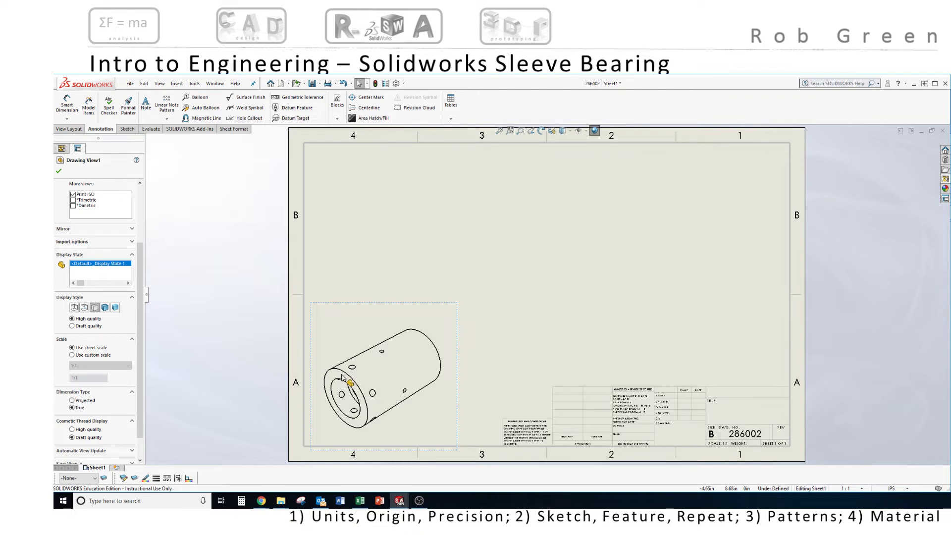
click(105, 307)
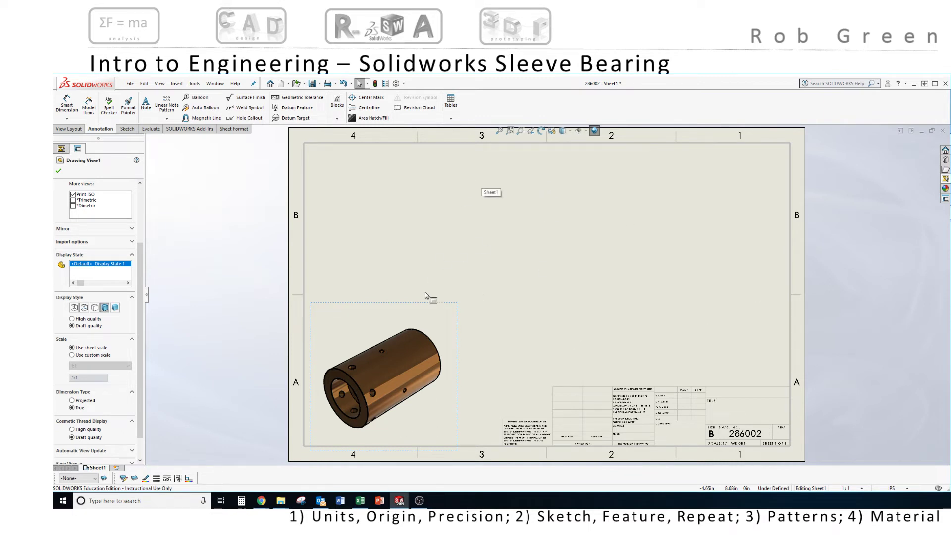
Set the isometric view to a custom scale of 1:2 and move it into the lower-left corner of the sheet.
click(72, 355)
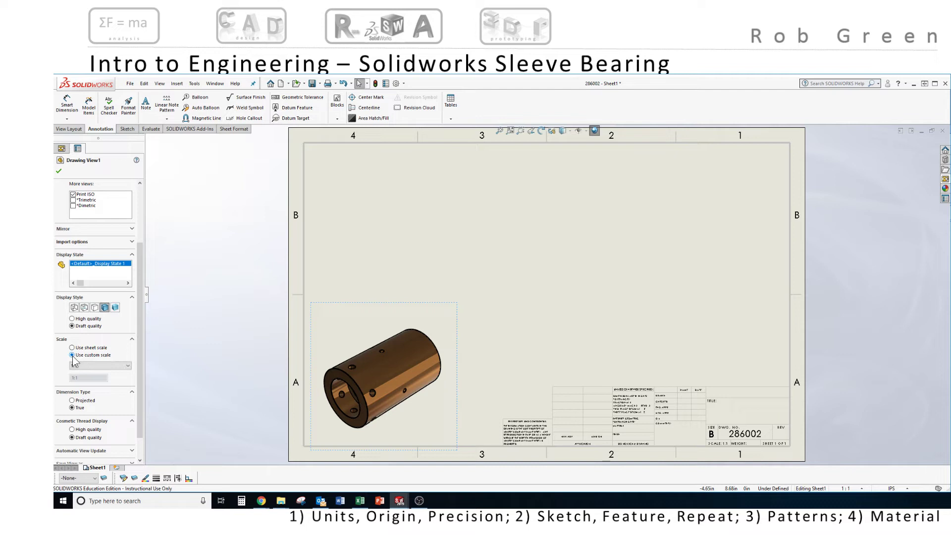
click(129, 367)
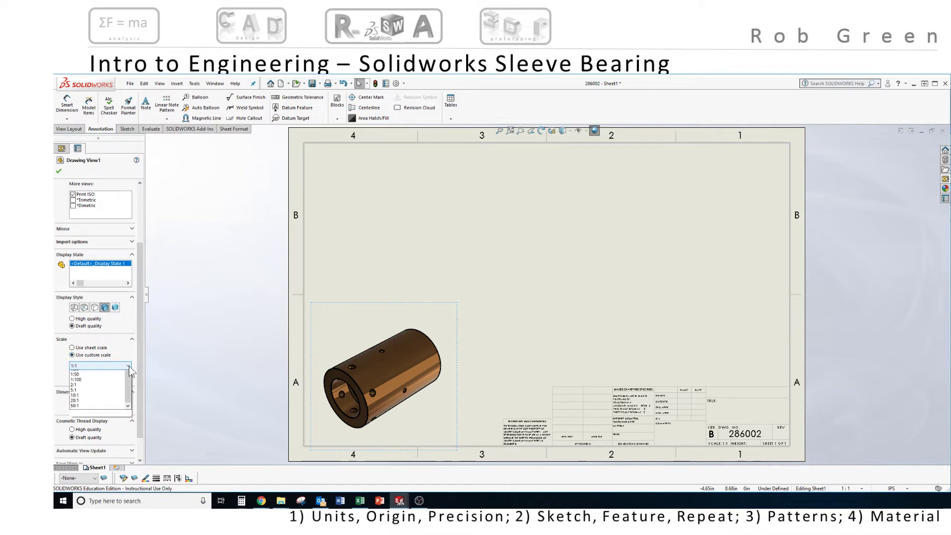
click(85, 384)
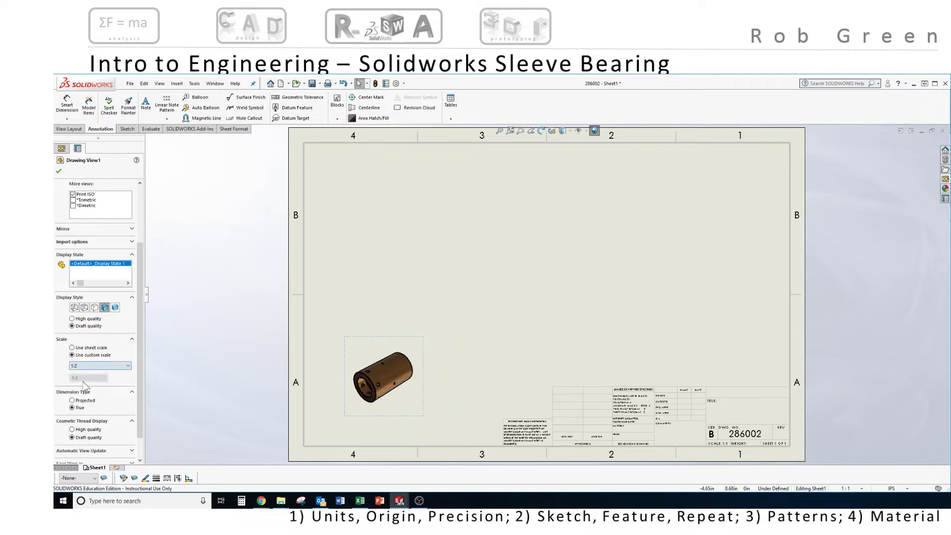
click(58, 172)
drag(426, 400, 390, 435)
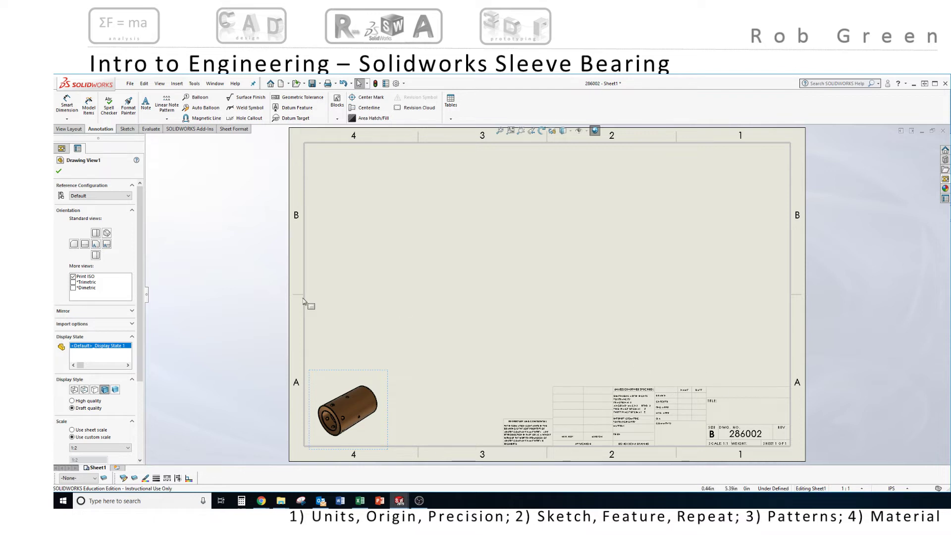
click(59, 172)
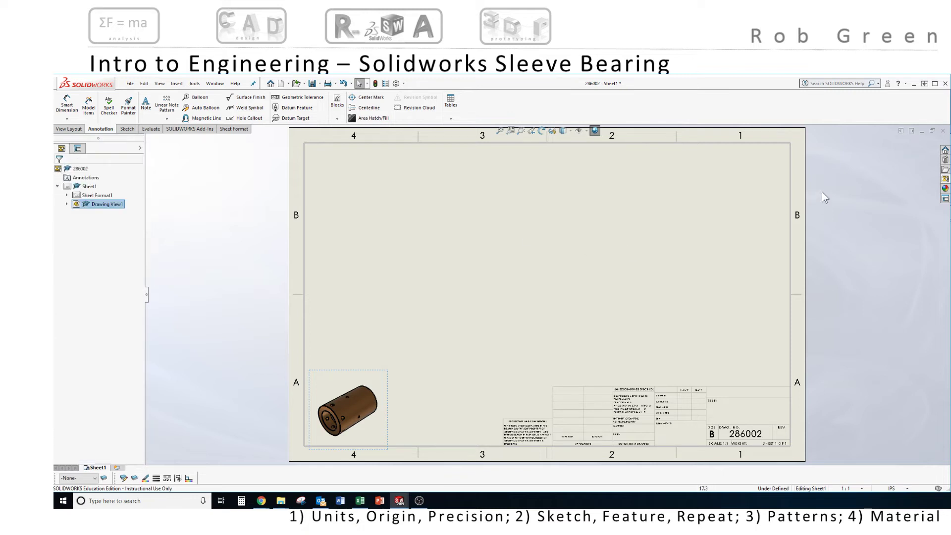
Place the Left view of the bearing above and to the right of the isometric view, without adding projected views.
click(946, 180)
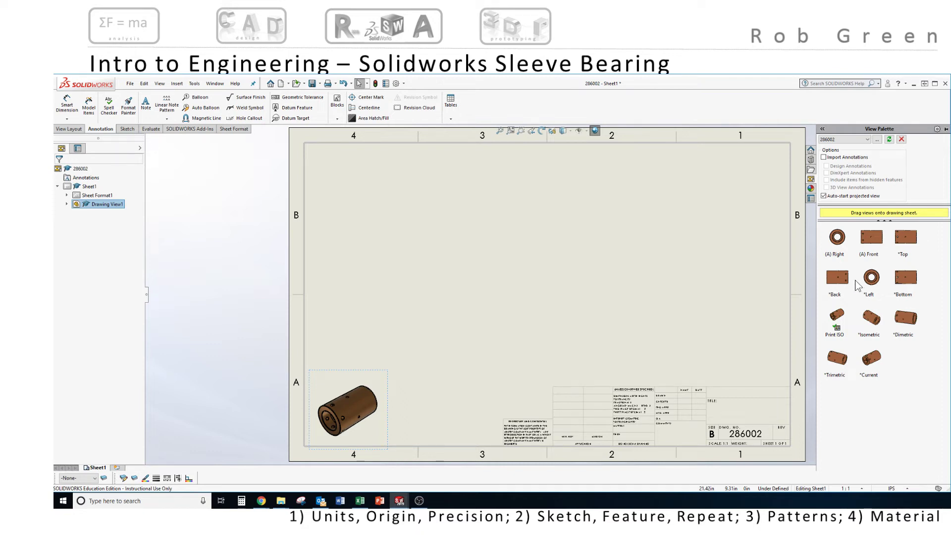
click(870, 281)
drag(869, 285, 455, 273)
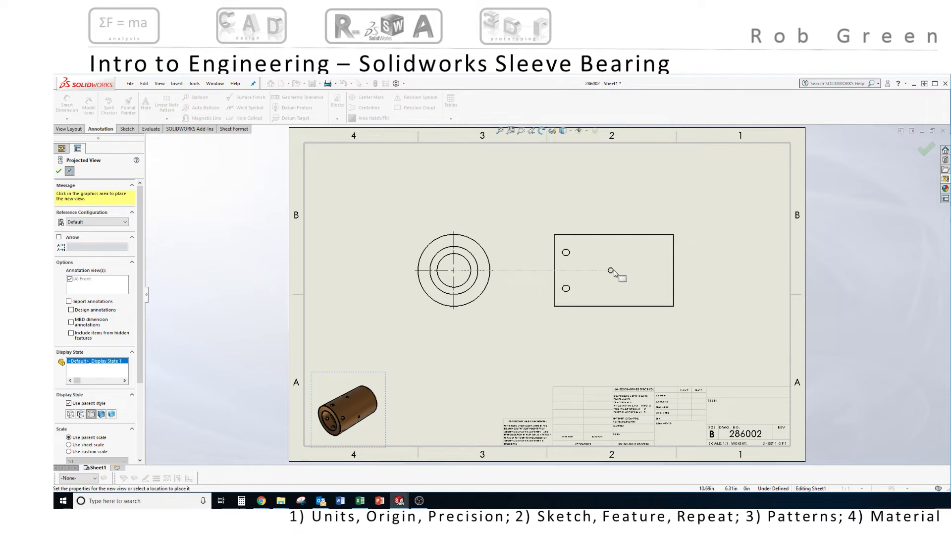
click(471, 391)
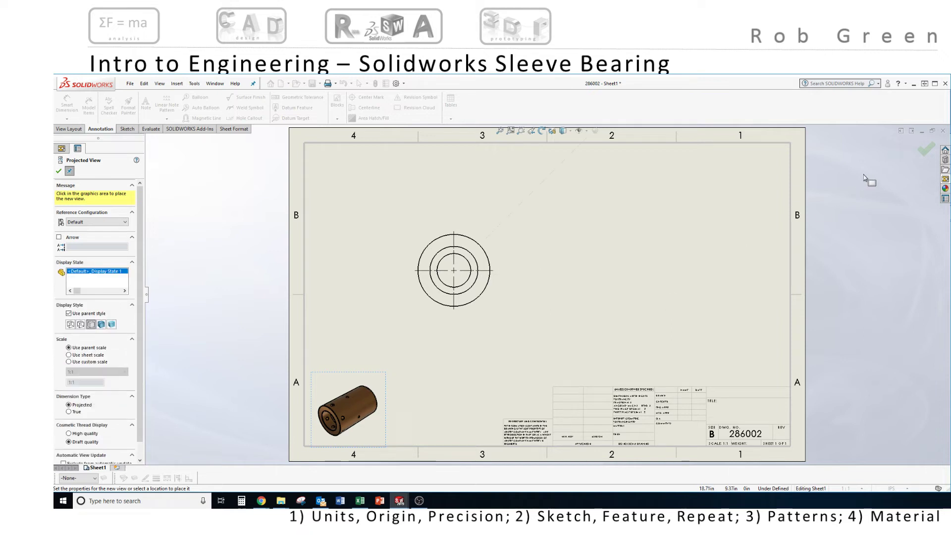
click(926, 148)
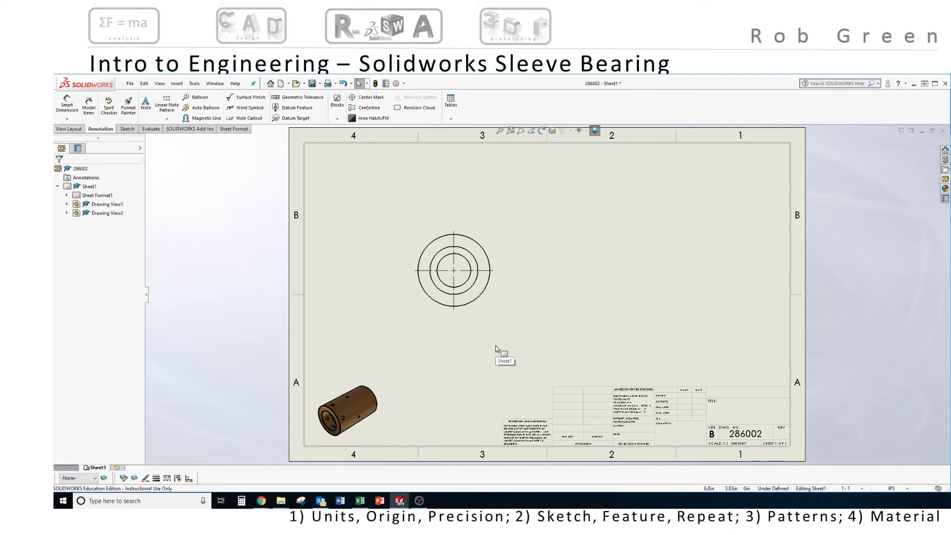
Set the display style of the bearing's circular end view to Hidden Lines Visible.
scroll(497, 349, down, 2)
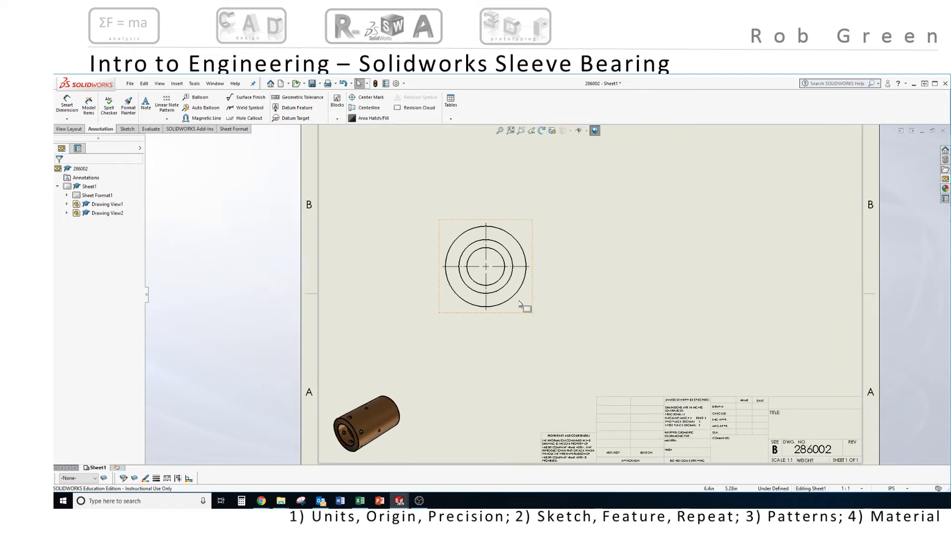
click(518, 298)
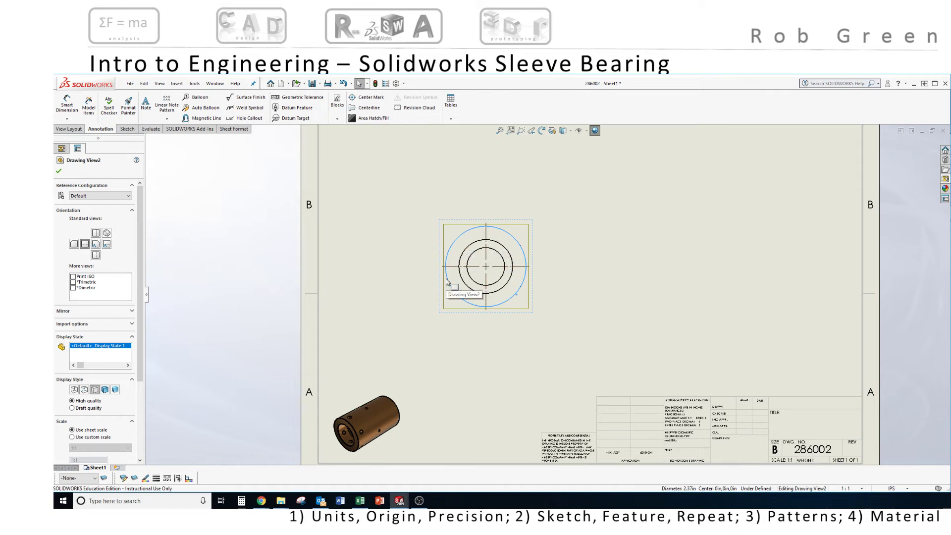
click(443, 319)
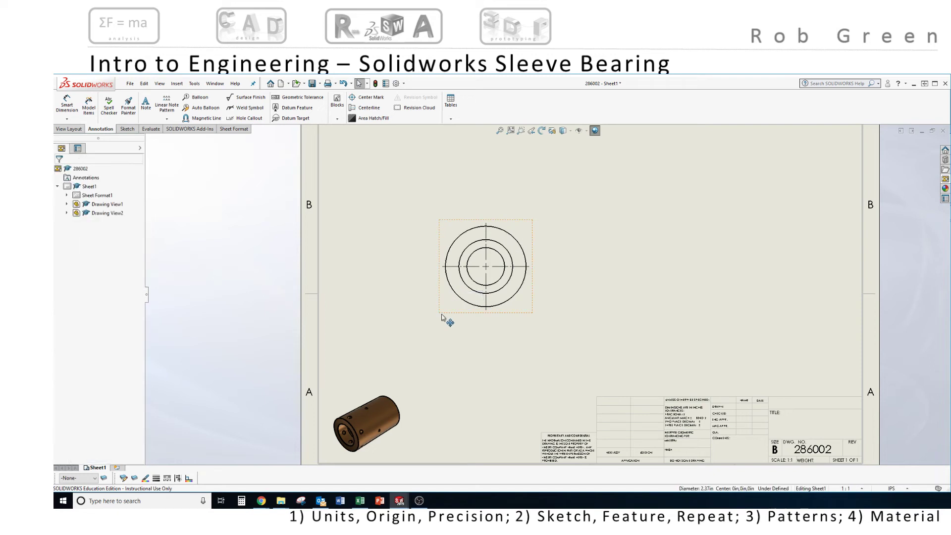
click(444, 318)
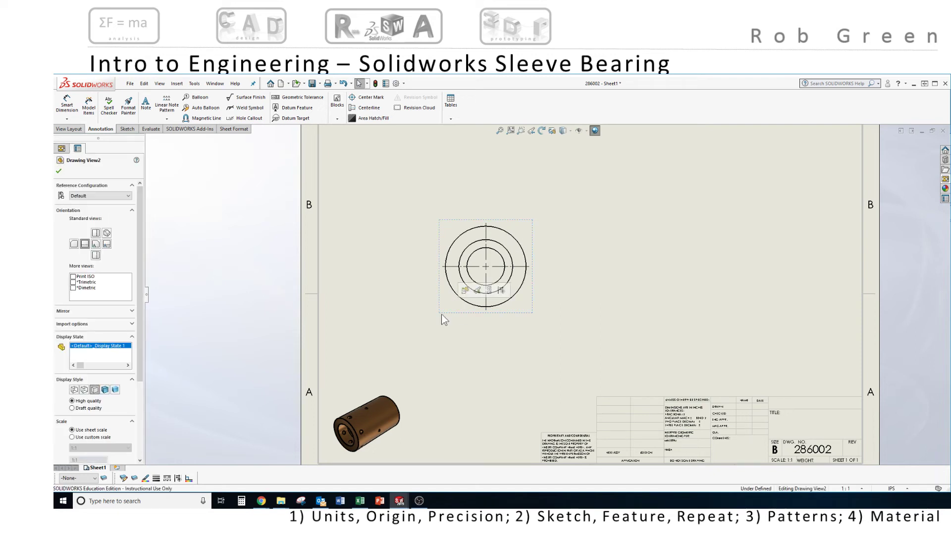
click(84, 391)
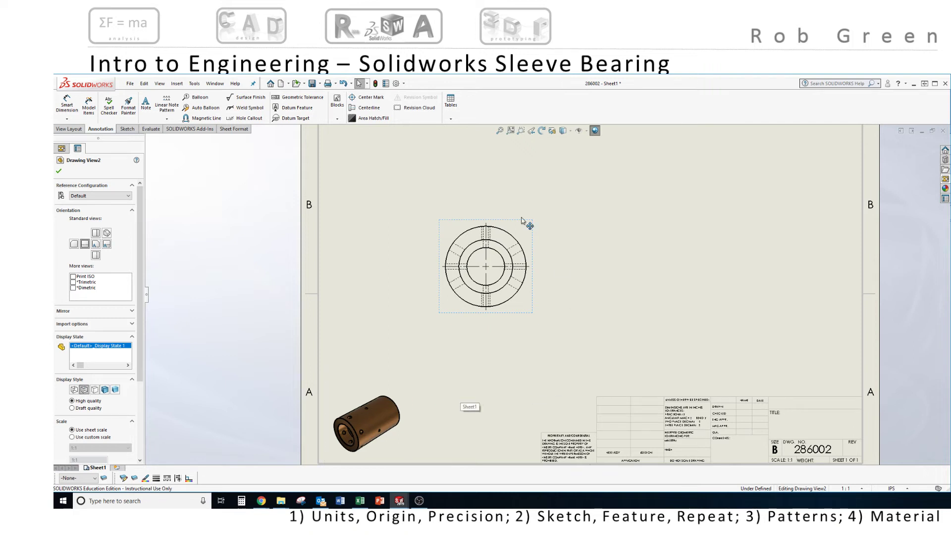
Add centerlines to the angled radial holes in the bearing's end view.
scroll(501, 289, down, 3)
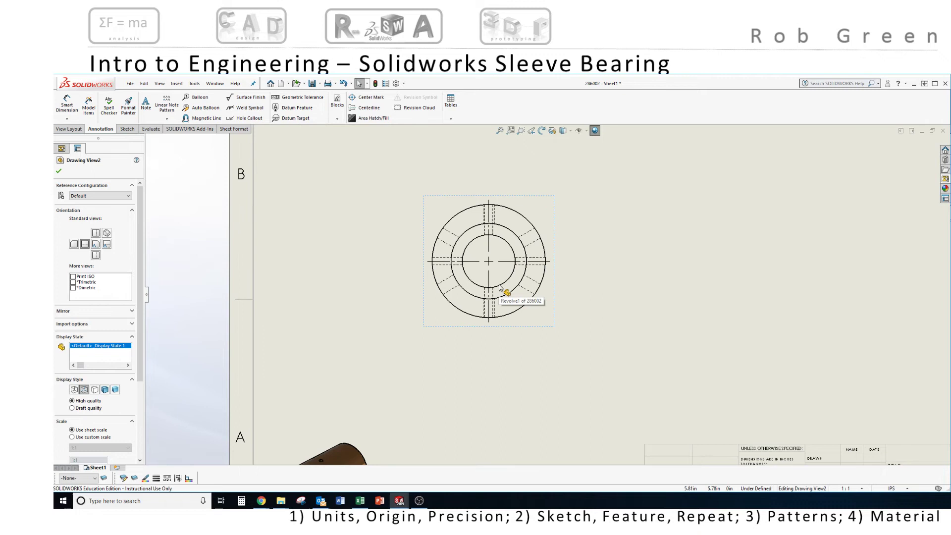
middle_drag(500, 268, 480, 300)
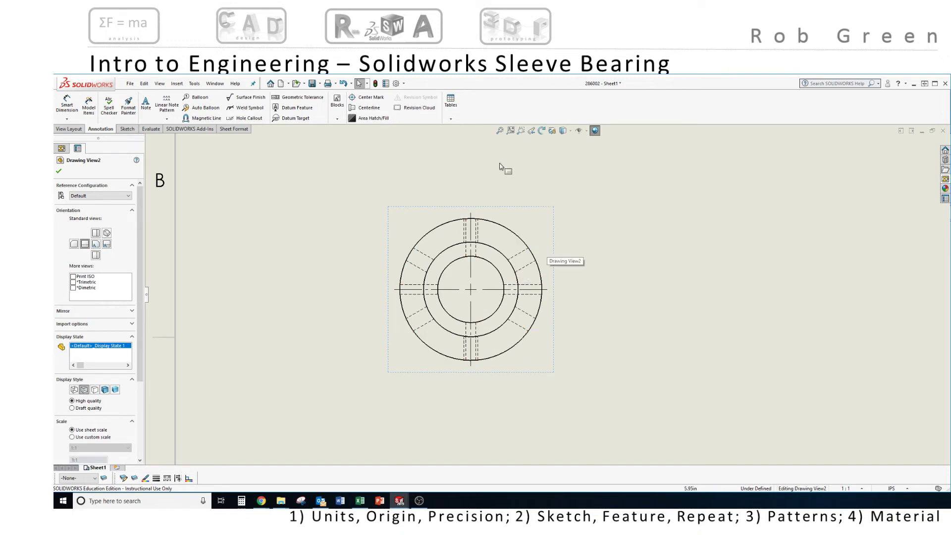
click(372, 108)
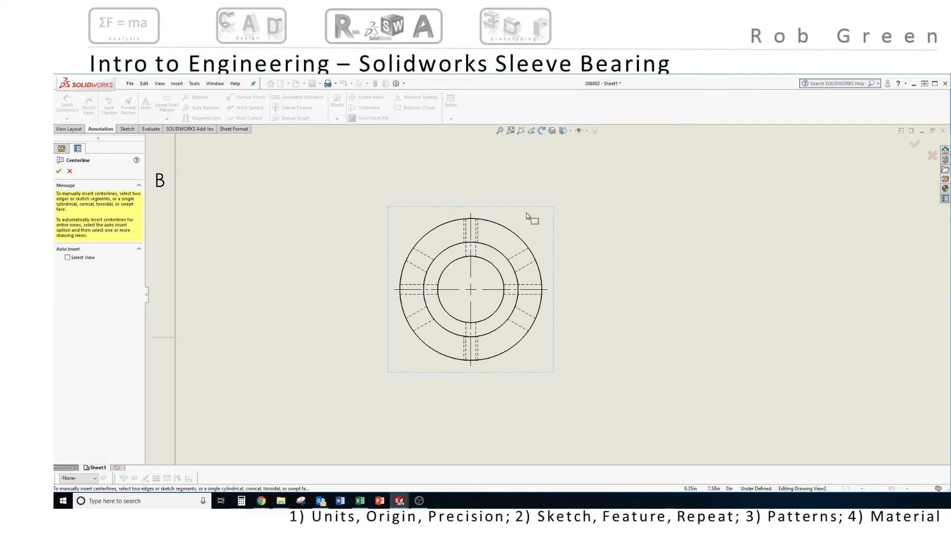
click(521, 255)
click(58, 172)
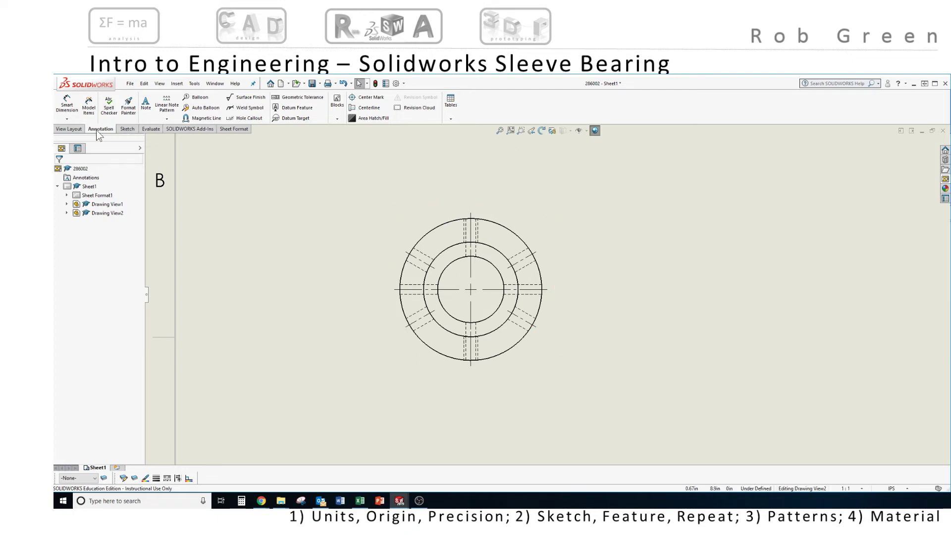
Start a broken-out section on the bearing's end view with a closed spline around the right-hand side, enclosing both angled holes there.
click(69, 129)
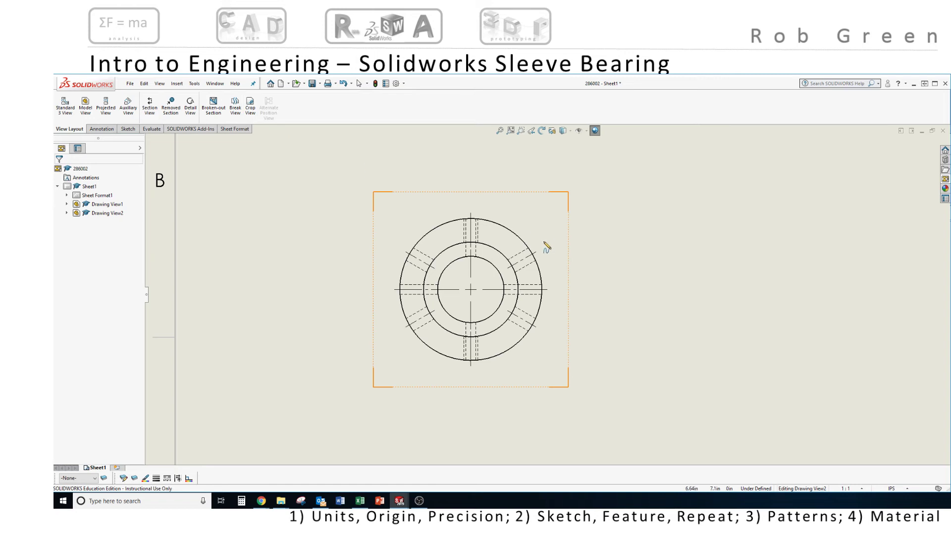
scroll(549, 243, down, 3)
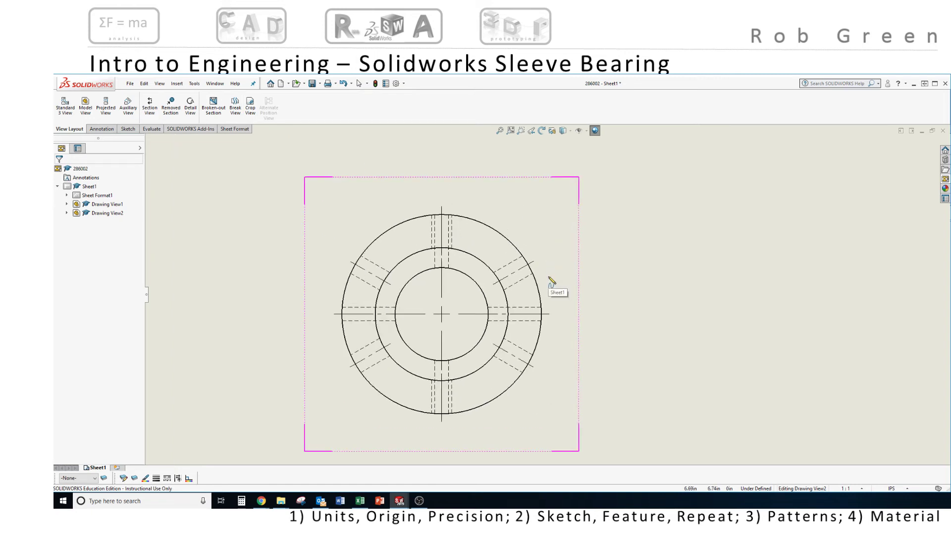
scroll(545, 255, down, 3)
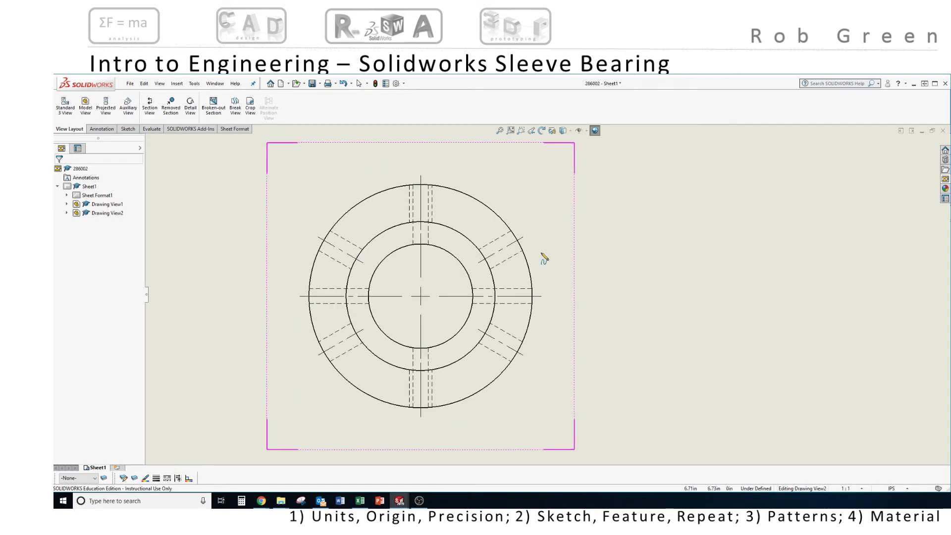
click(513, 206)
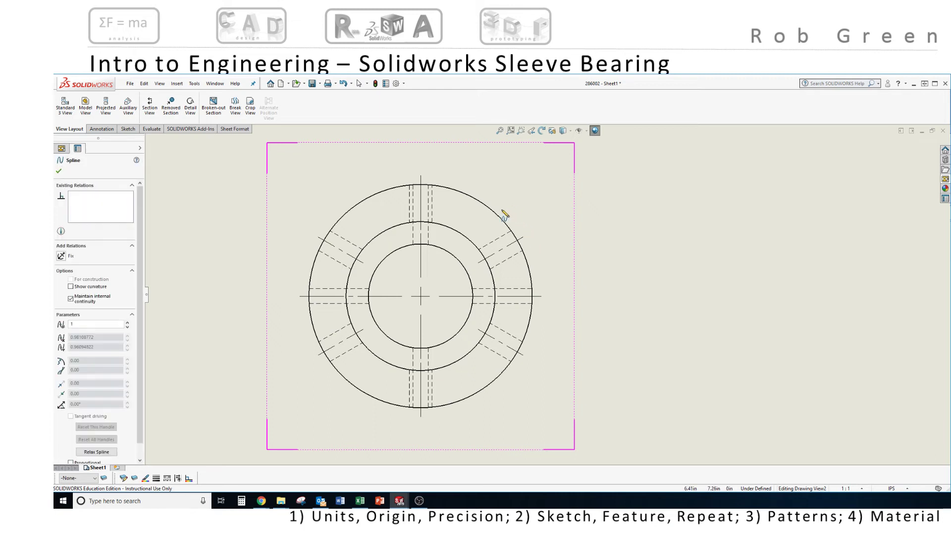
click(494, 214)
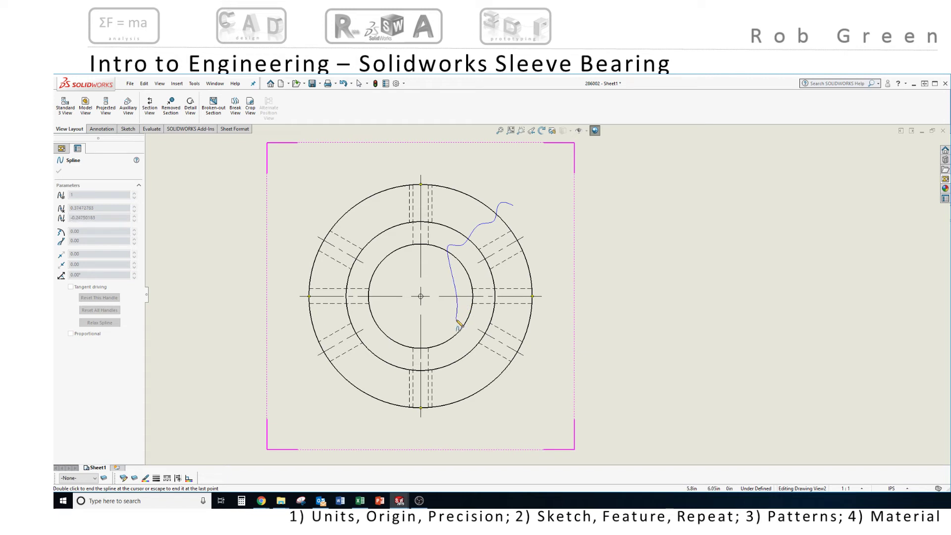
click(470, 353)
click(484, 362)
click(492, 381)
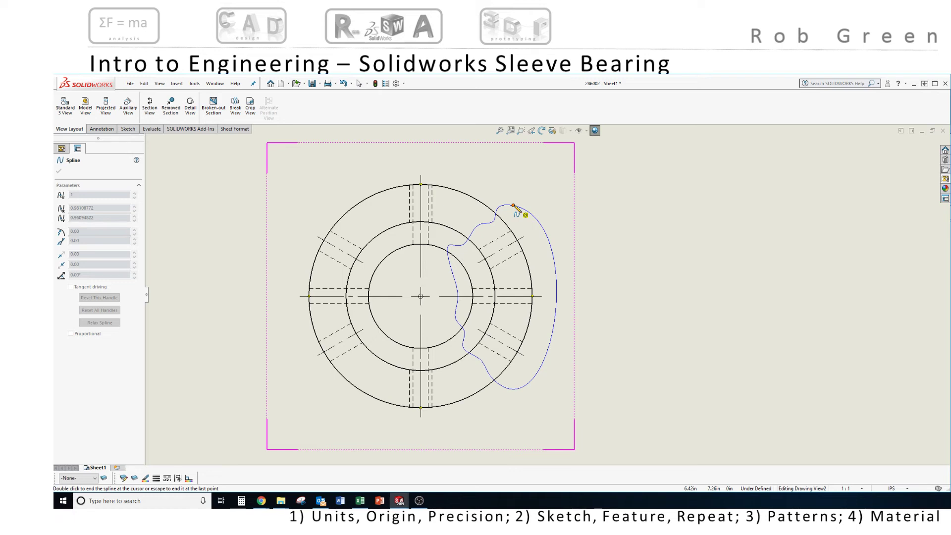
click(513, 206)
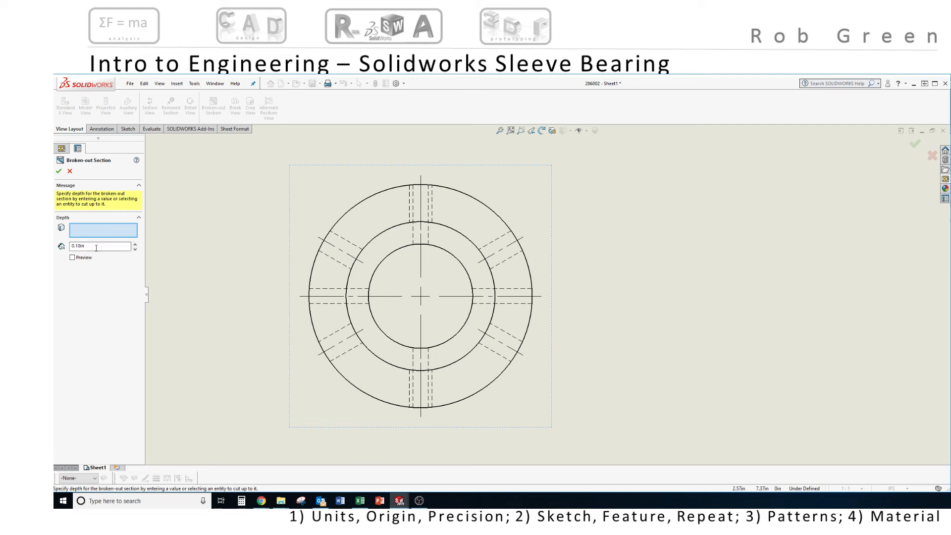
Set the broken-out section's depth to 10 mm with the preview enabled and complete the section.
drag(93, 246, 55, 248)
text(10)
click(72, 258)
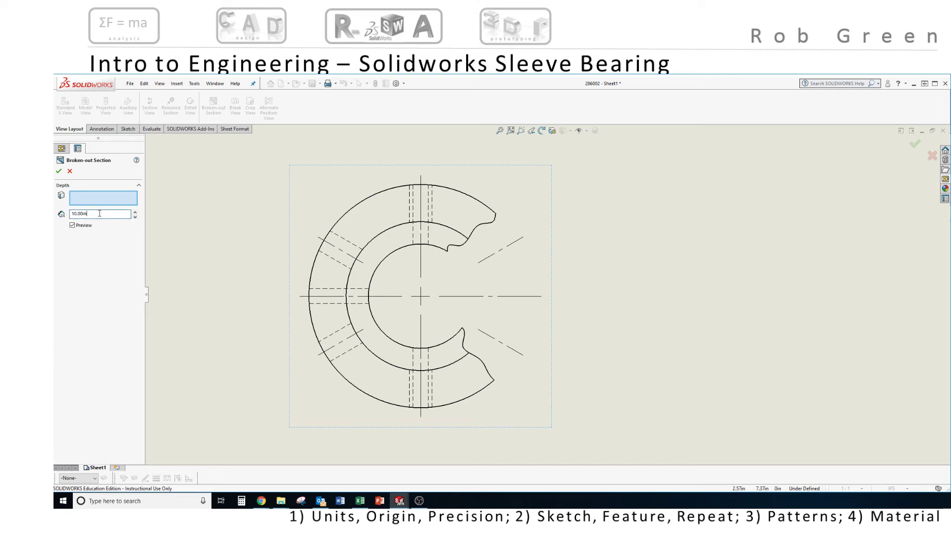
key(BackSpace)
key(BackSpace)
text(mm)
key(Return)
click(58, 171)
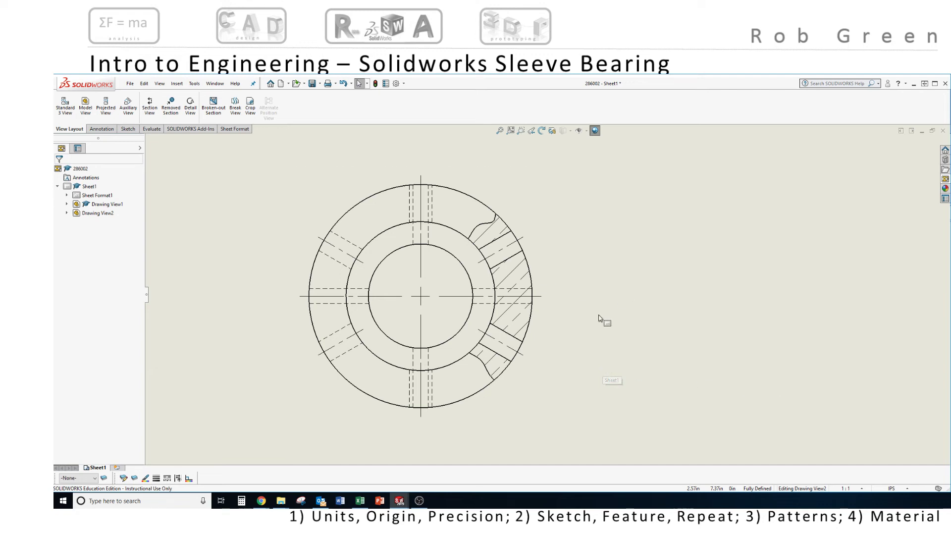
Set the document units to MMGS with no decimals for length and angle.
click(896, 489)
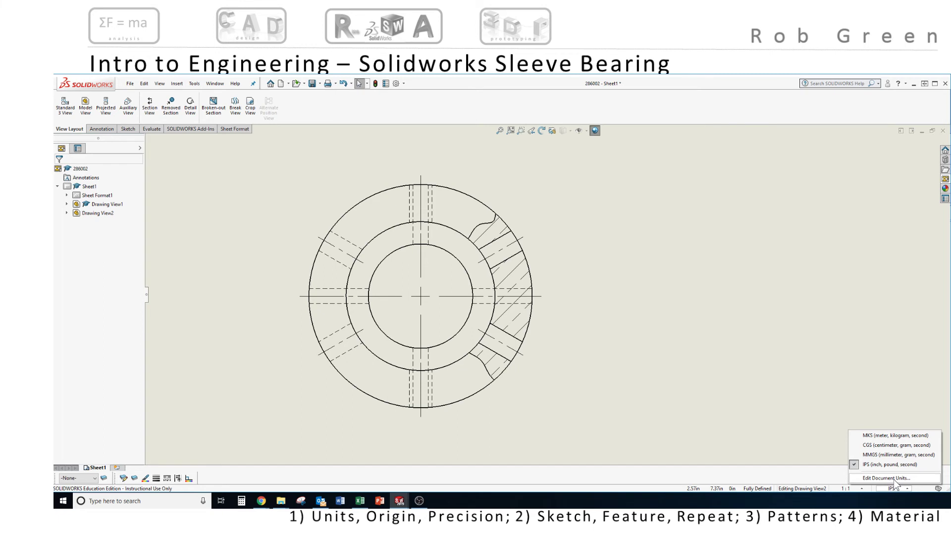
click(893, 479)
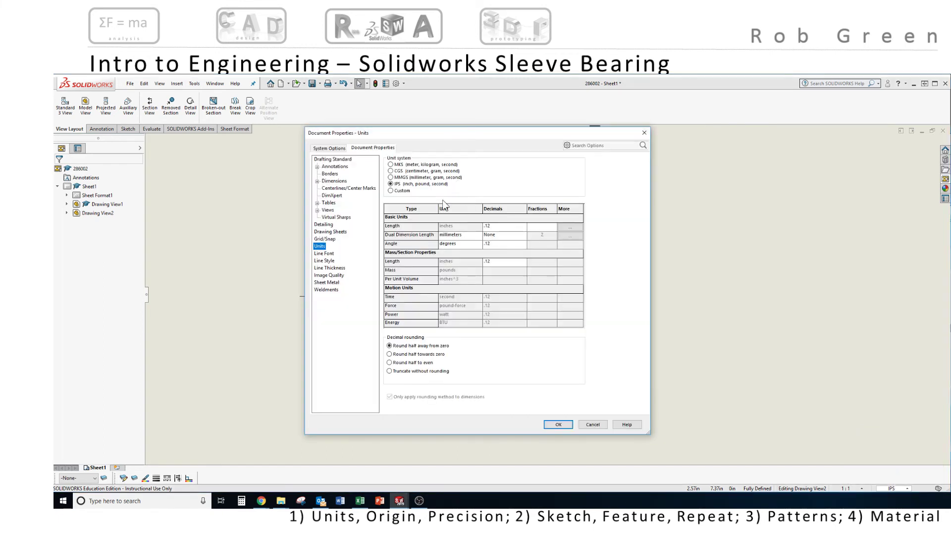
click(391, 178)
click(522, 228)
scroll(520, 229, up, 1)
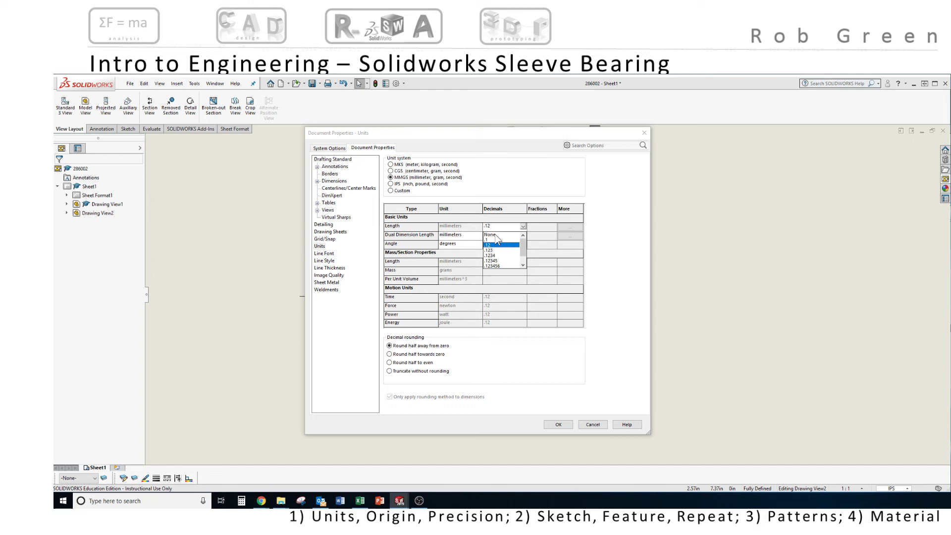
click(496, 235)
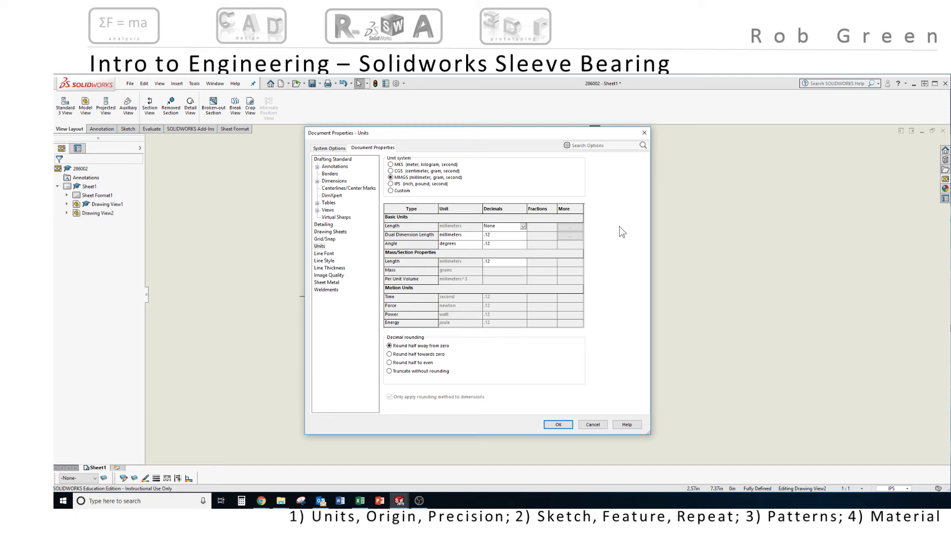
click(523, 245)
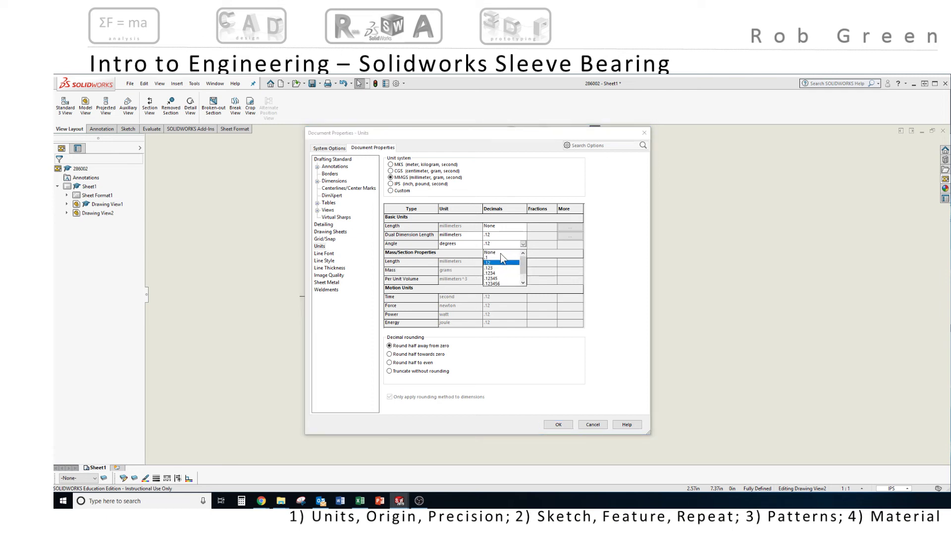
click(500, 253)
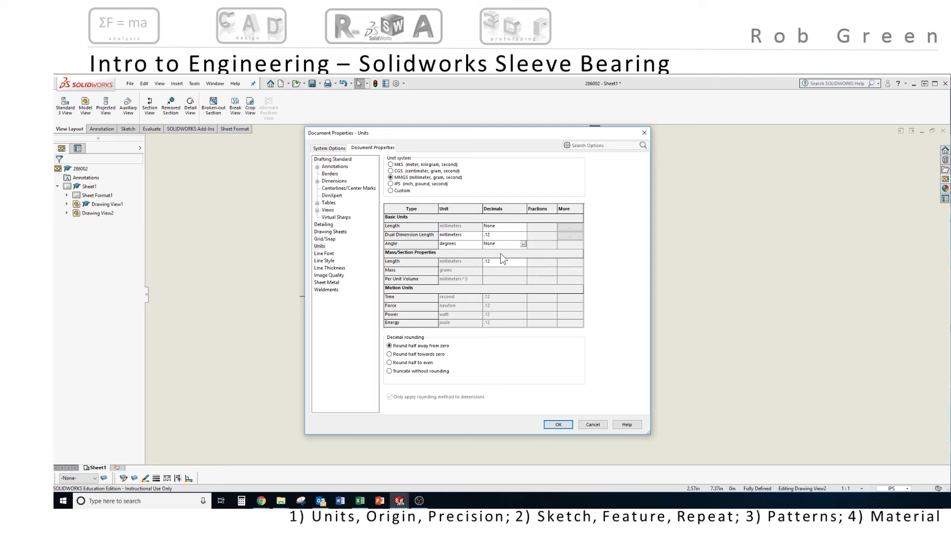
click(559, 426)
Create section view A-A with a vertical cutting line through the end view's centre and place it to the right of that view.
scroll(548, 319, up, 4)
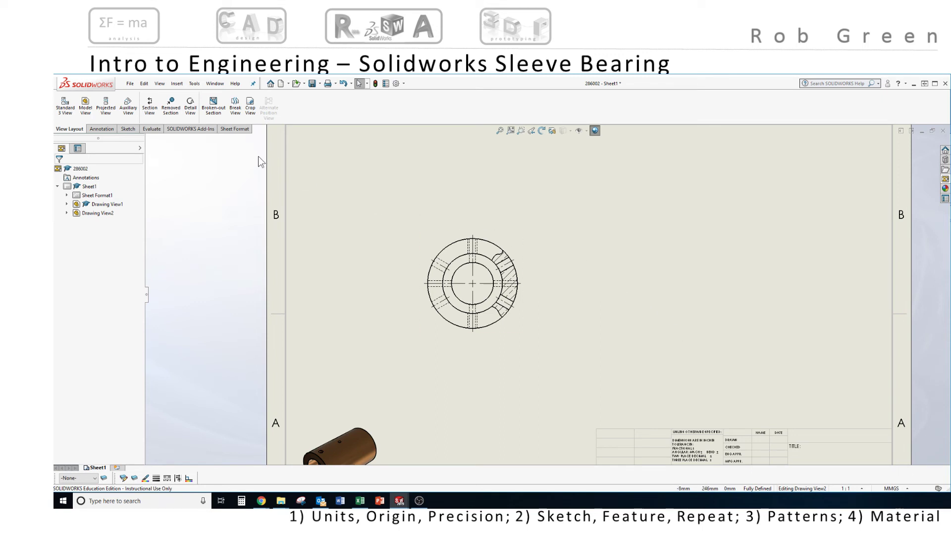
click(150, 106)
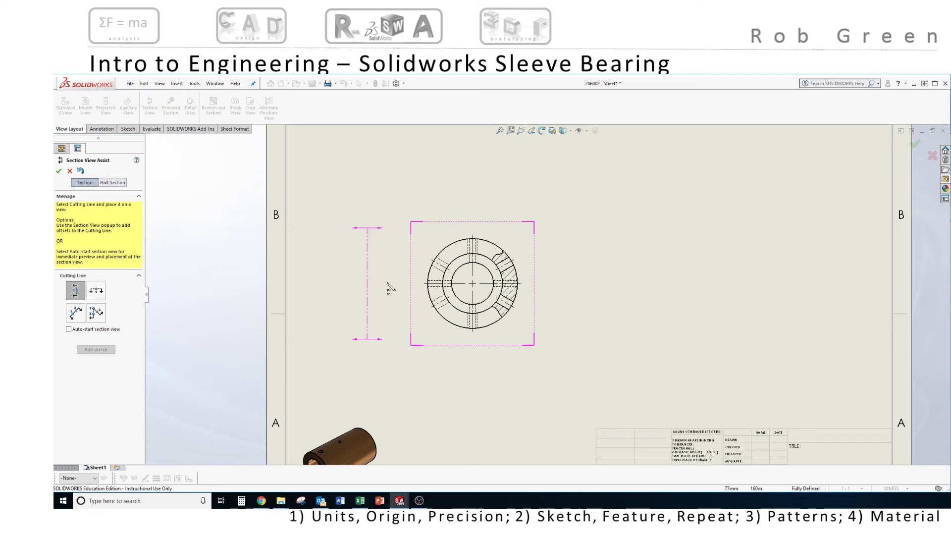
scroll(401, 264, down, 2)
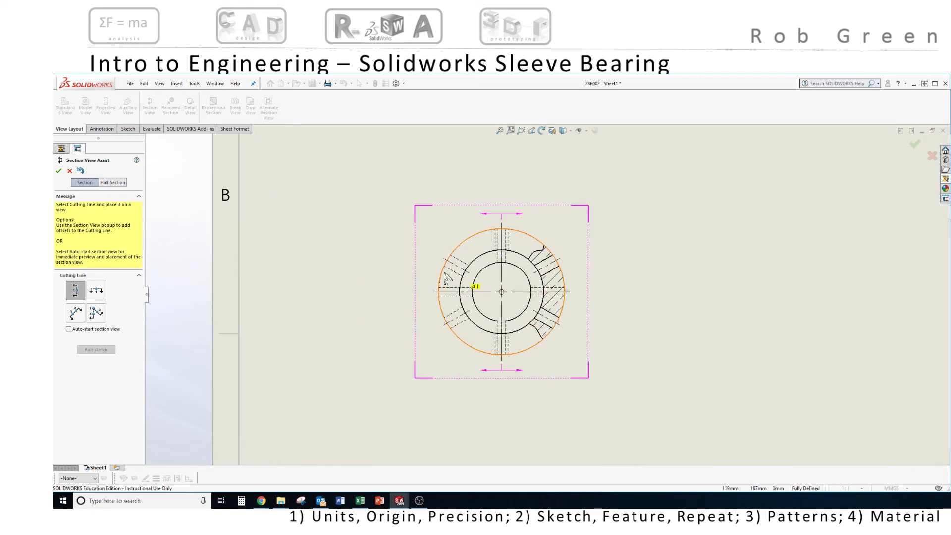
click(502, 292)
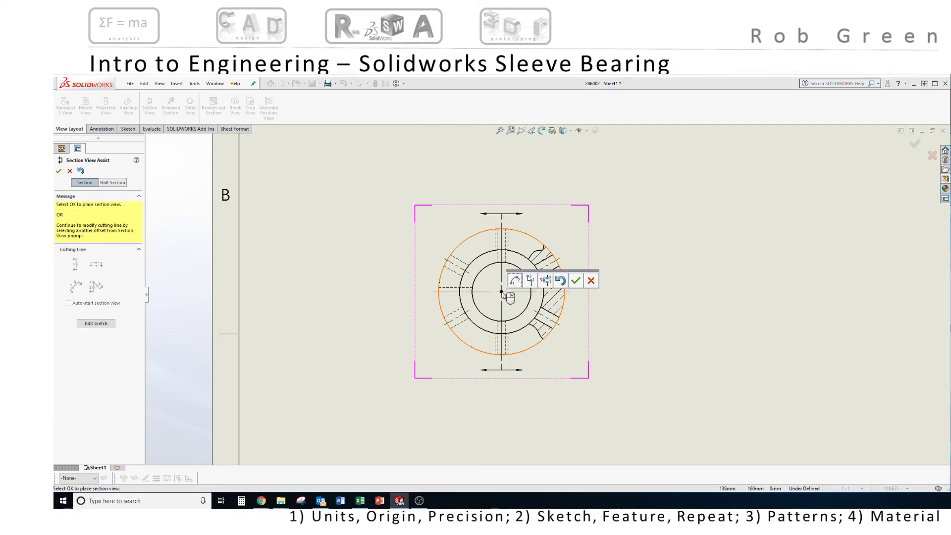
click(576, 281)
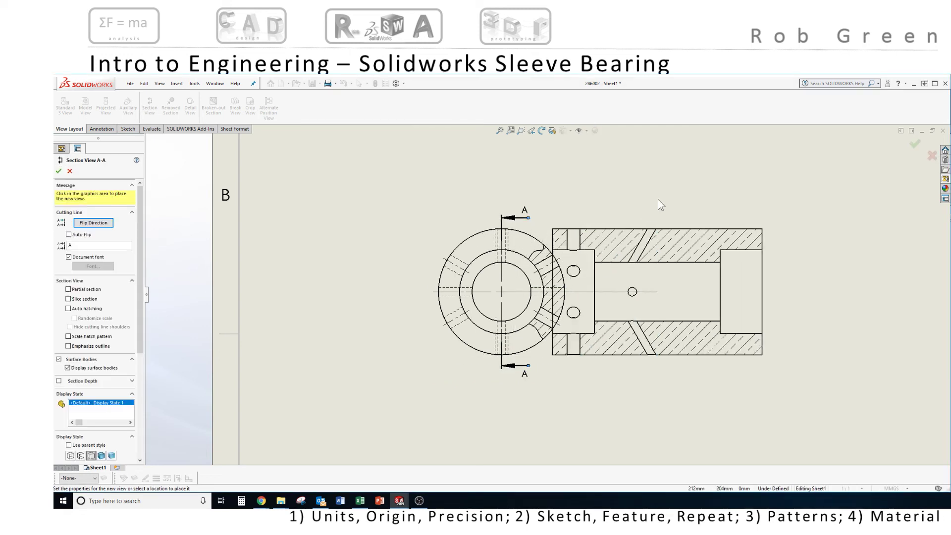
key(f)
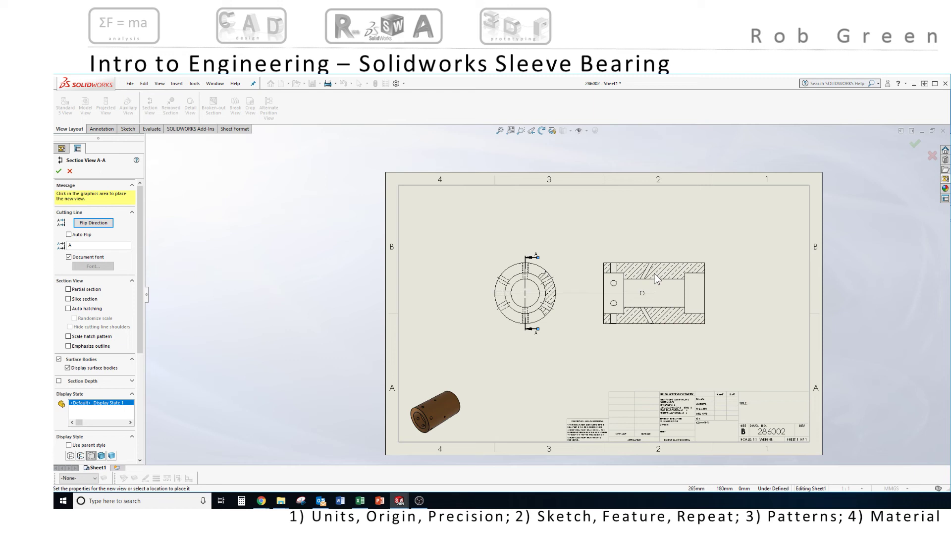
click(655, 273)
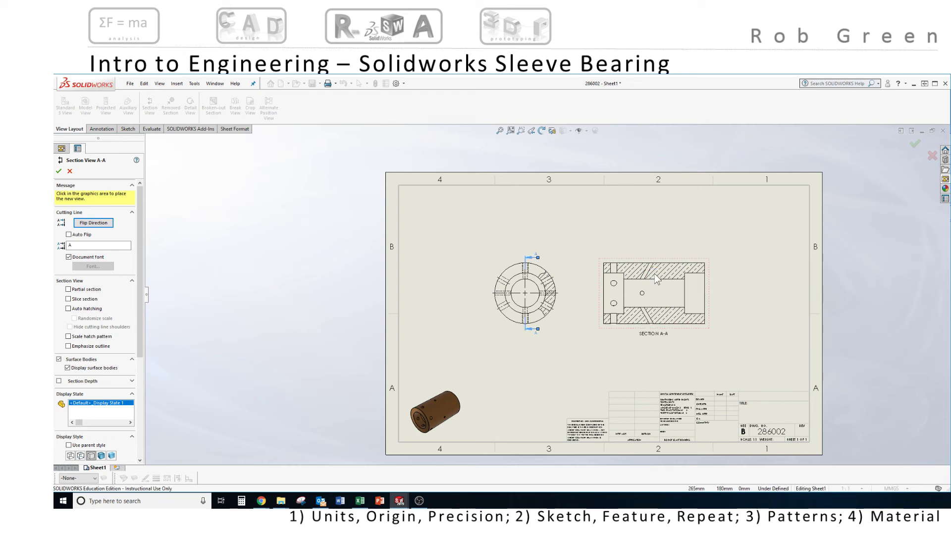
scroll(650, 296, down, 2)
scroll(651, 296, down, 2)
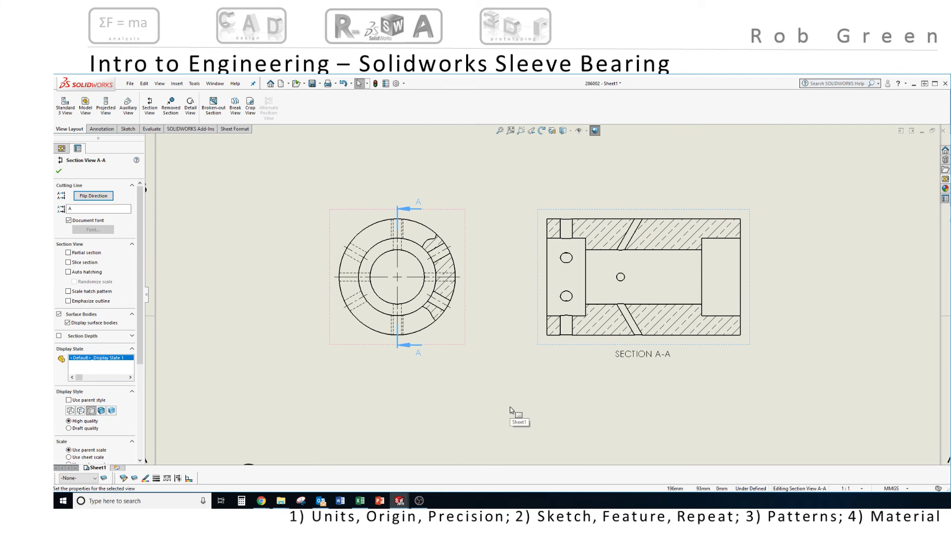
click(471, 396)
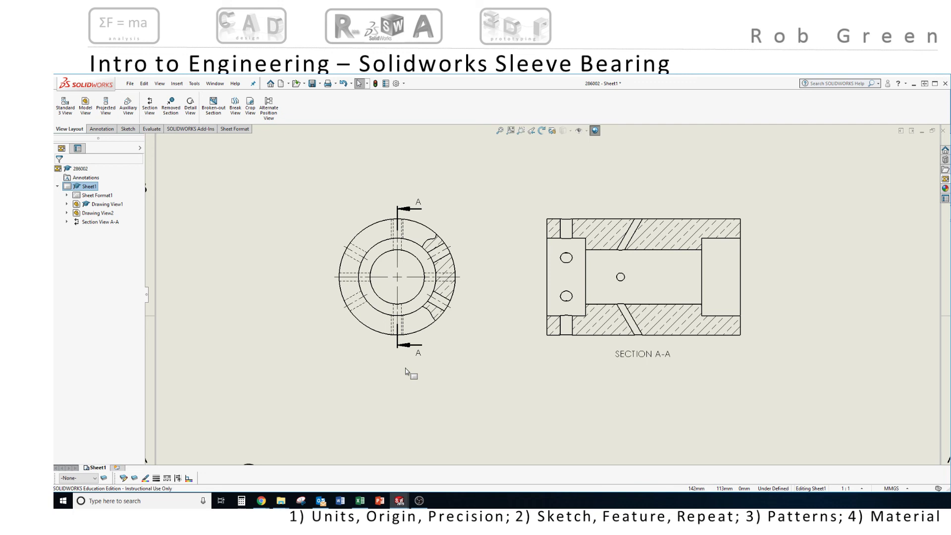
Change the document's overall drafting standard to ANSI.
click(397, 84)
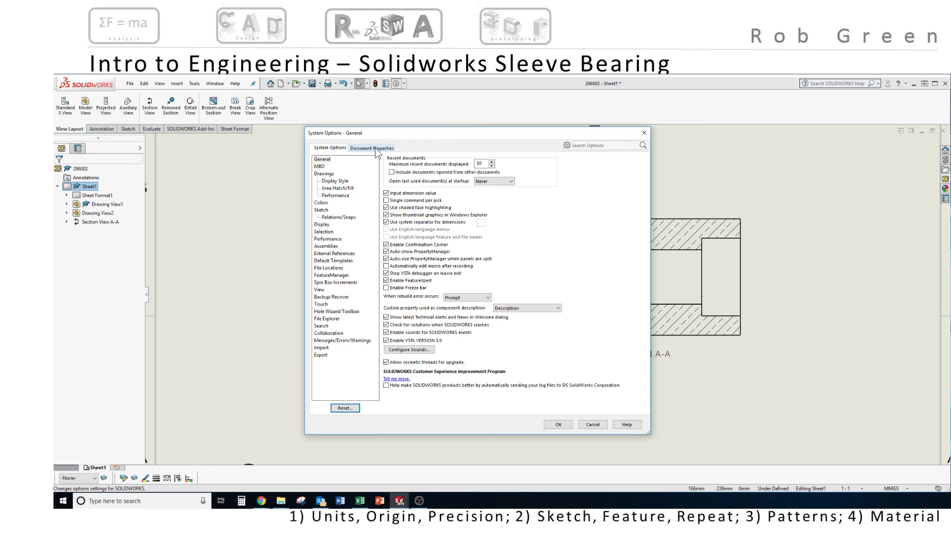
click(375, 148)
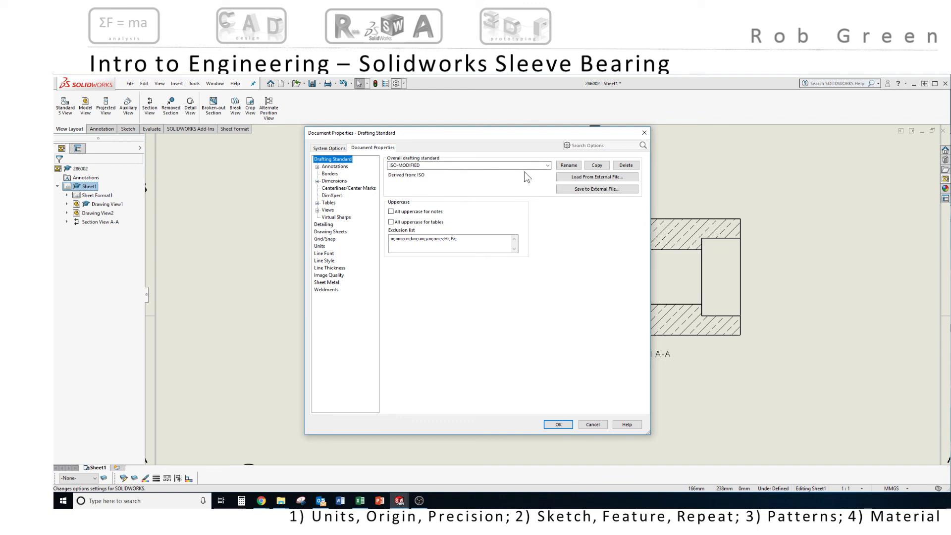
click(548, 166)
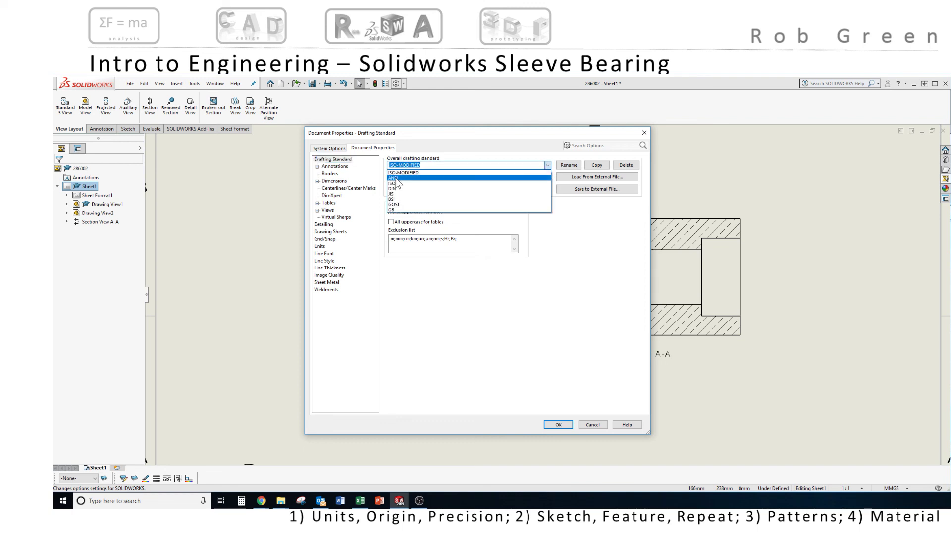
click(397, 179)
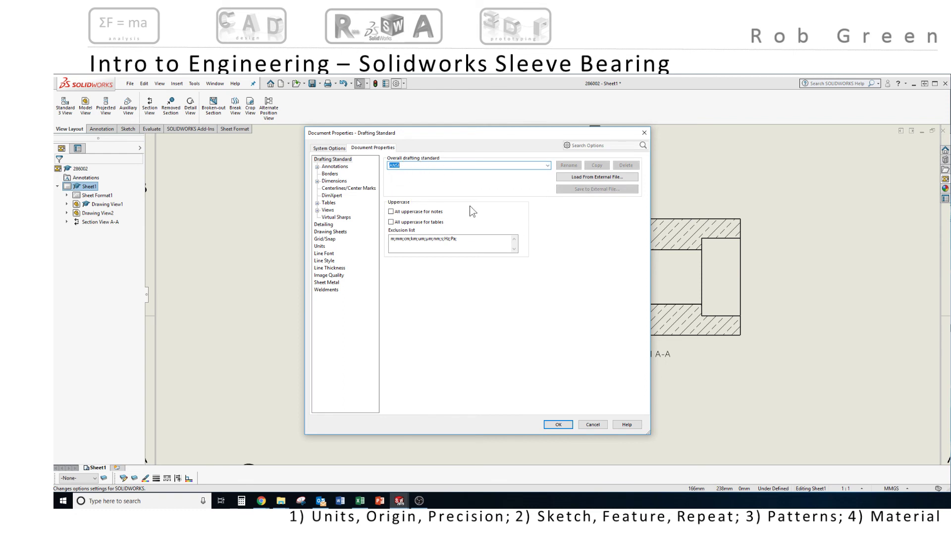
click(559, 425)
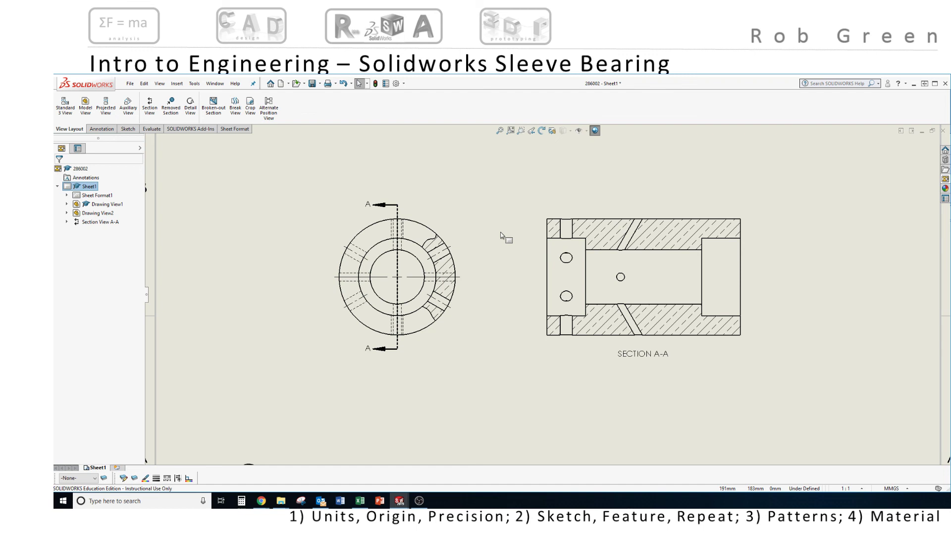
Insert a revision table with the standard revision block template in the upper-right corner of the sheet.
scroll(502, 245, up, 4)
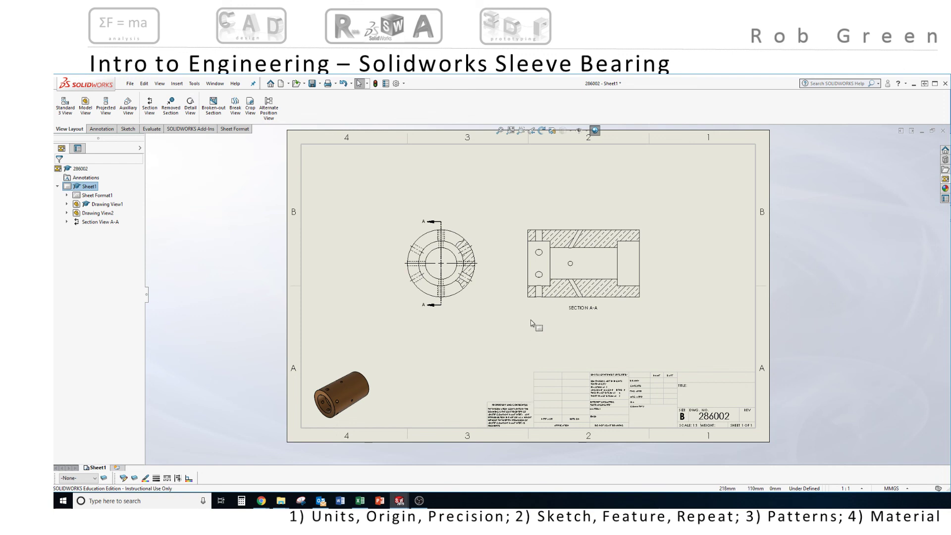
ctrl+middle_drag(530, 319, 514, 330)
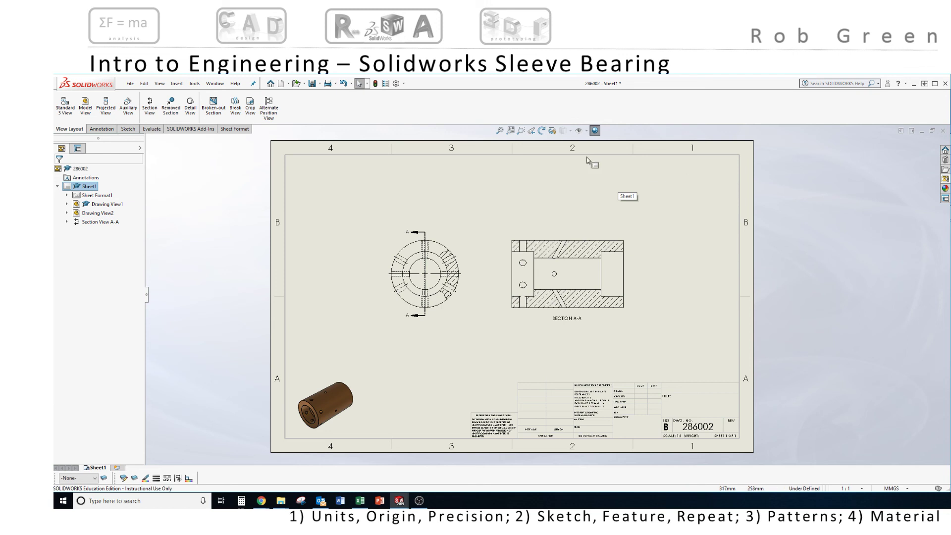
click(181, 86)
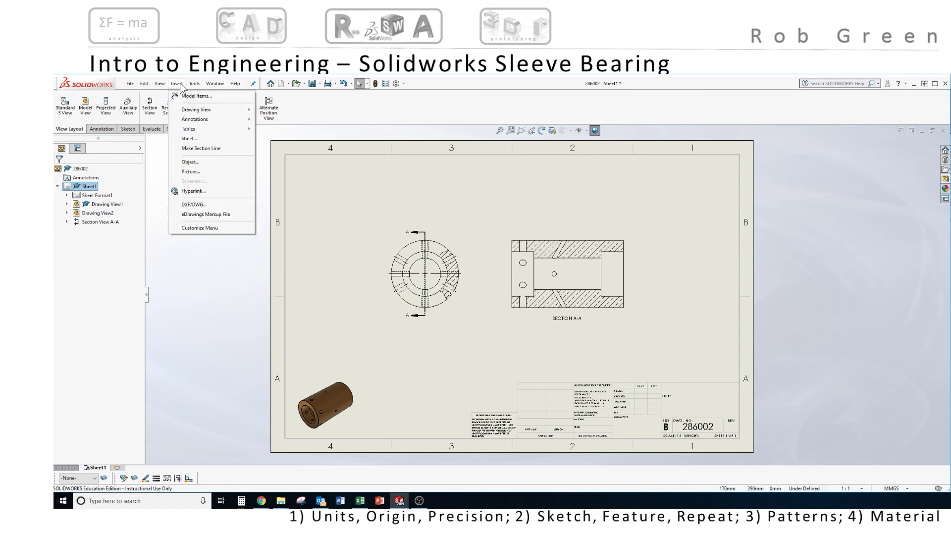
mouse_move(199, 130)
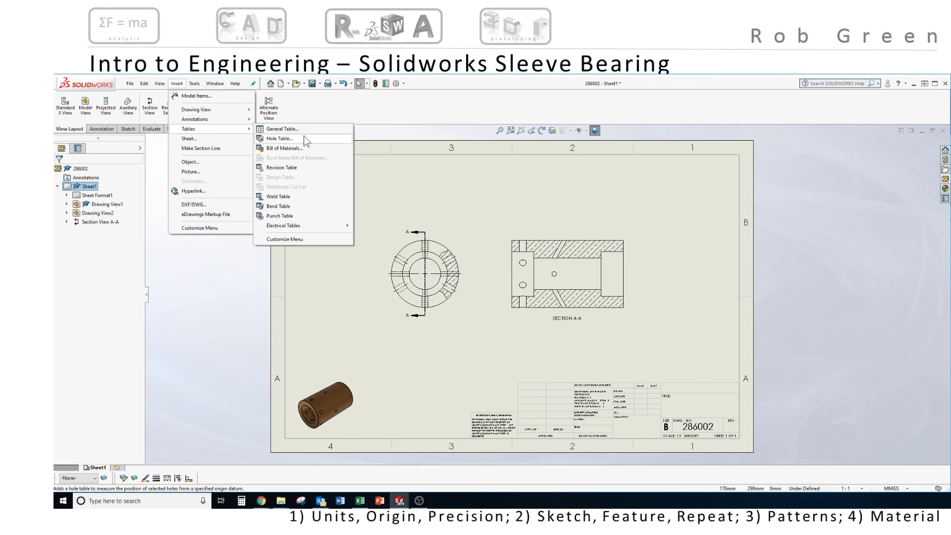
click(297, 169)
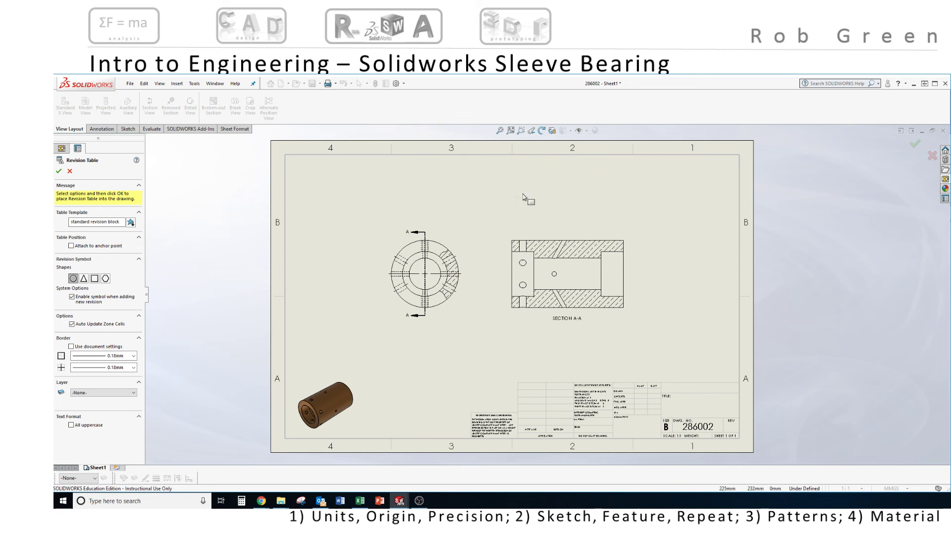
click(915, 146)
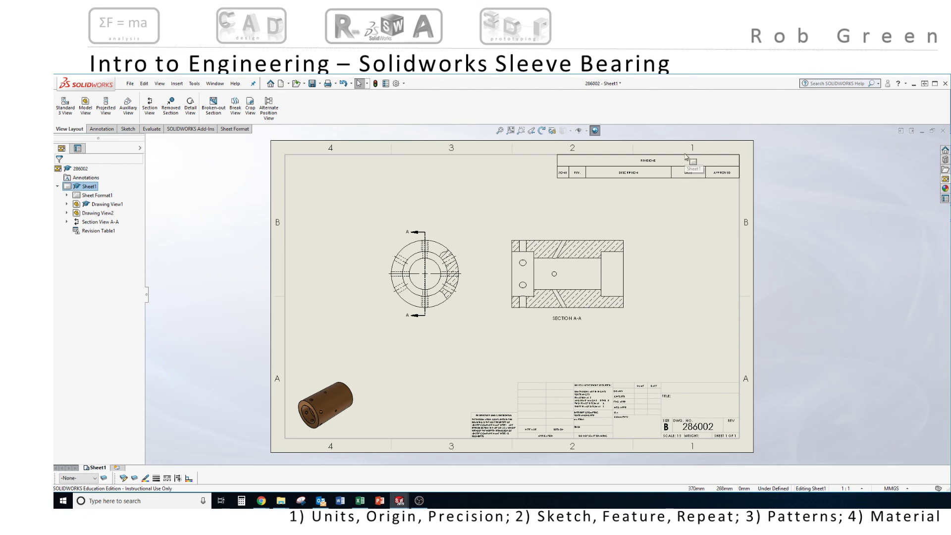
Add a new revision row to the revision table without placing a revision symbol on the sheet.
scroll(686, 157, down, 4)
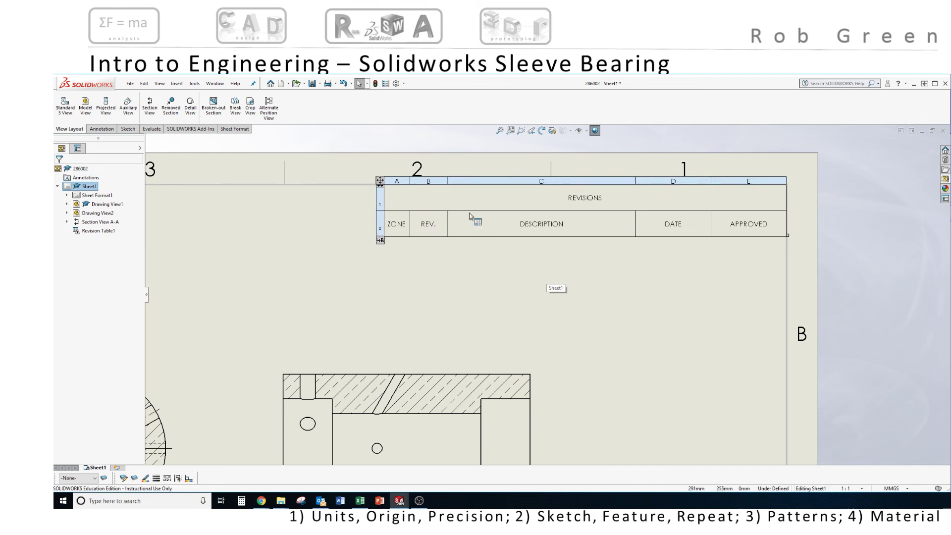
click(380, 181)
right_click(381, 182)
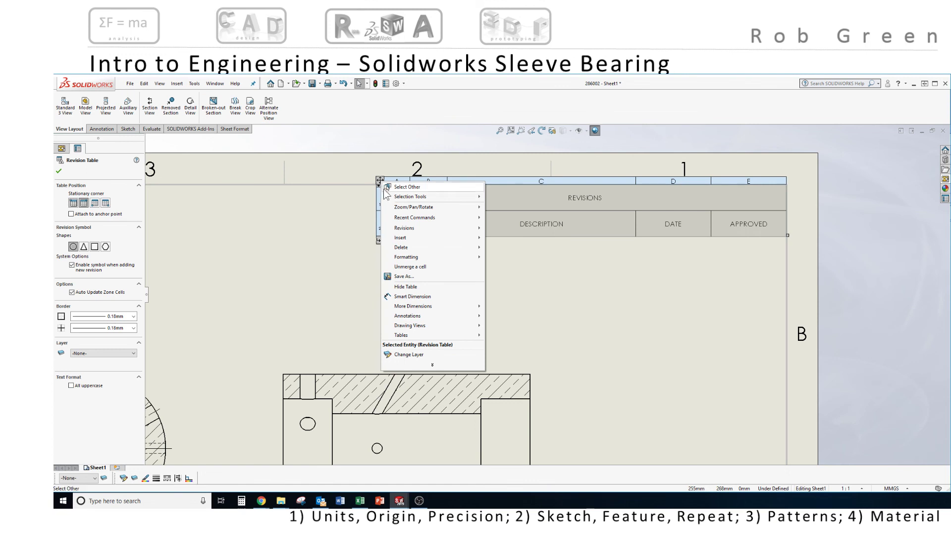
mouse_move(447, 239)
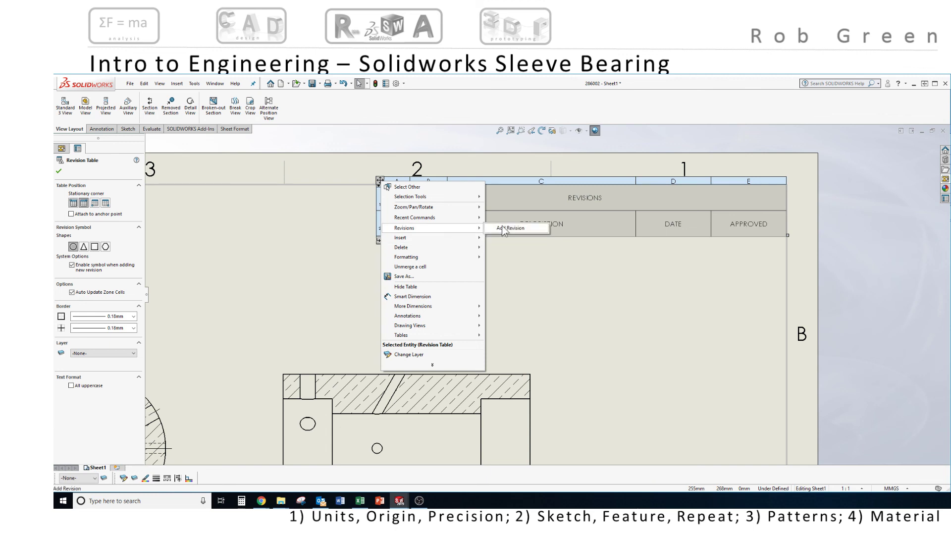
click(503, 229)
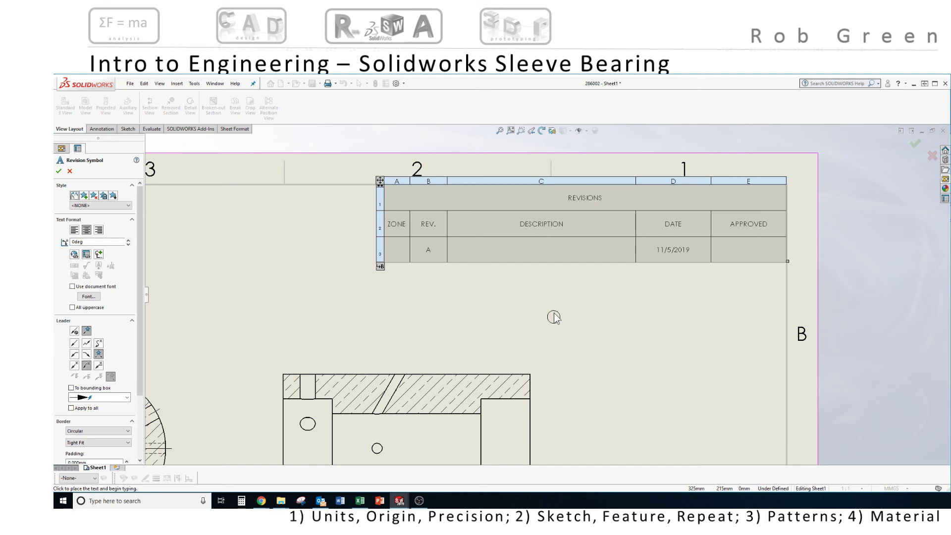
key(Escape)
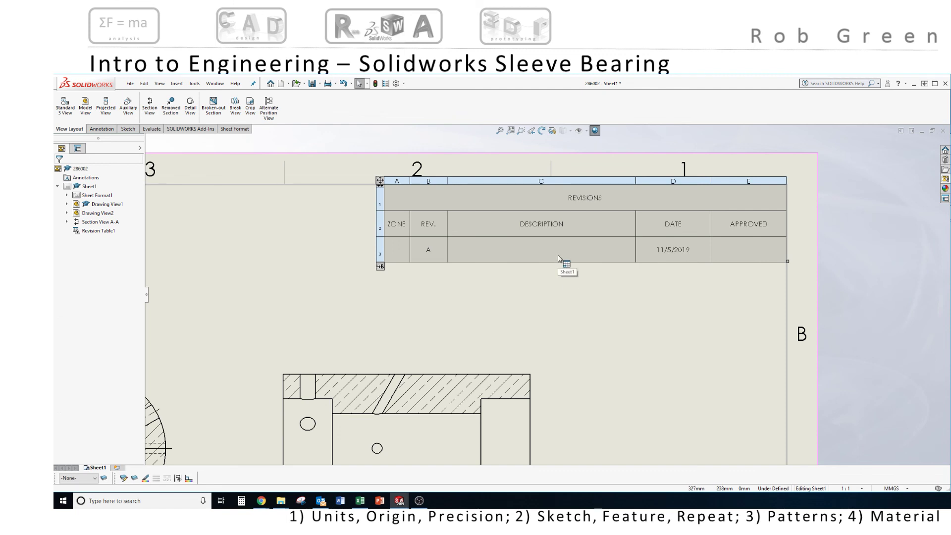
Fill in the new revision row with the description RELEASED and the approver's initials.
double_click(558, 258)
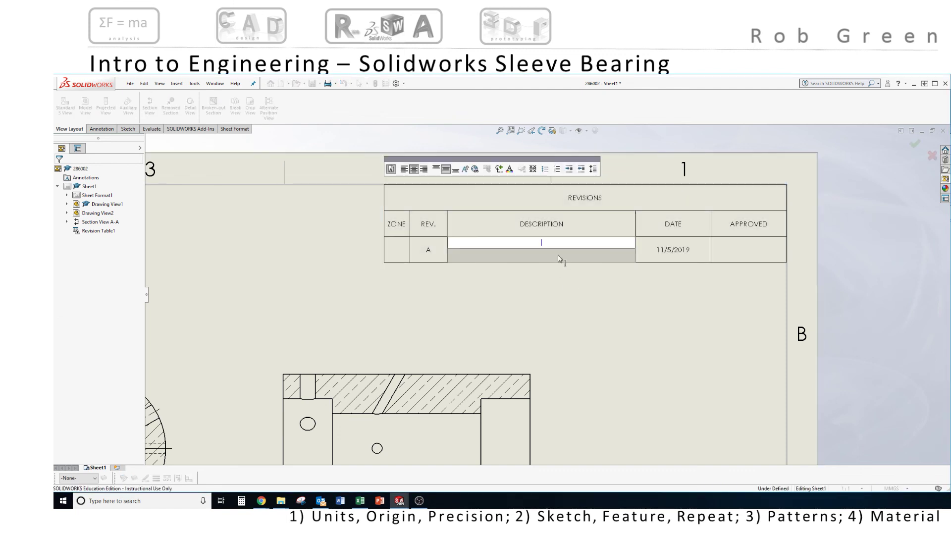
text(RELEASED)
click(673, 252)
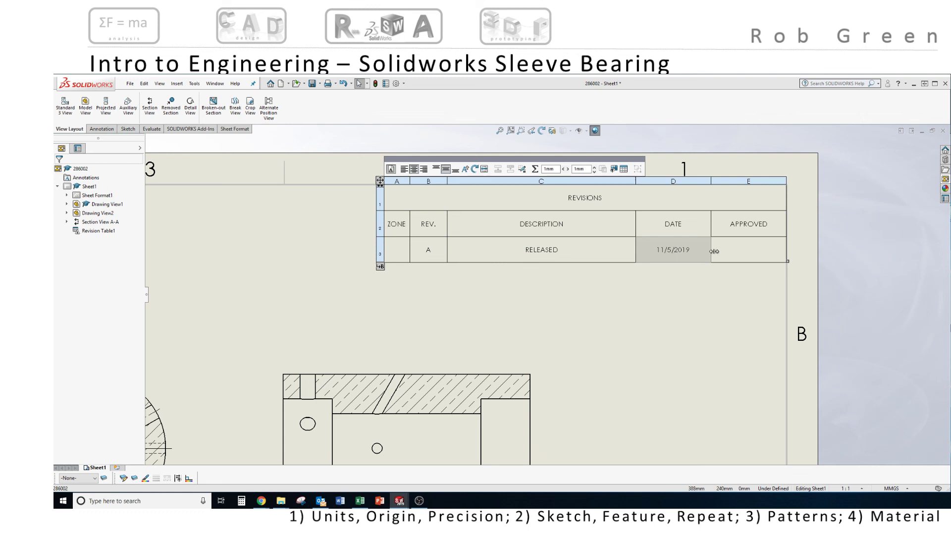
click(730, 250)
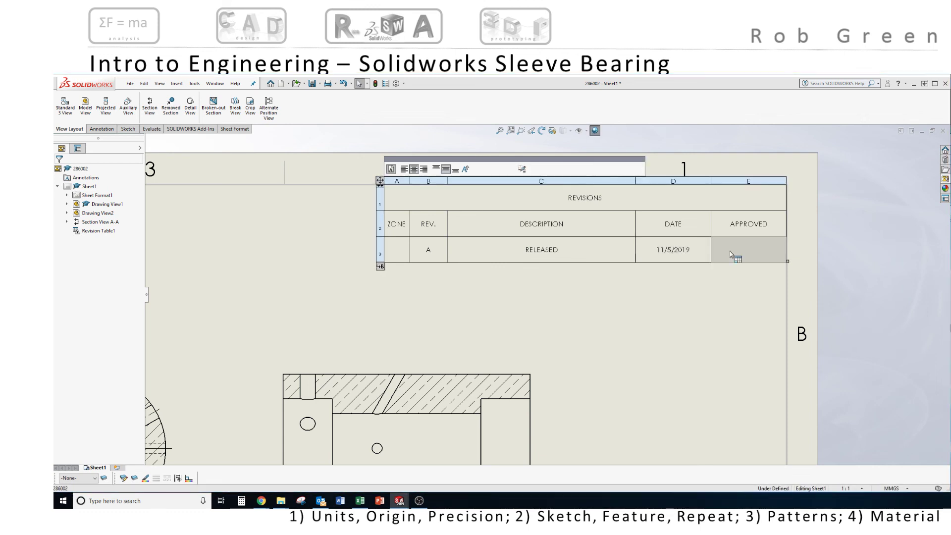
double_click(745, 250)
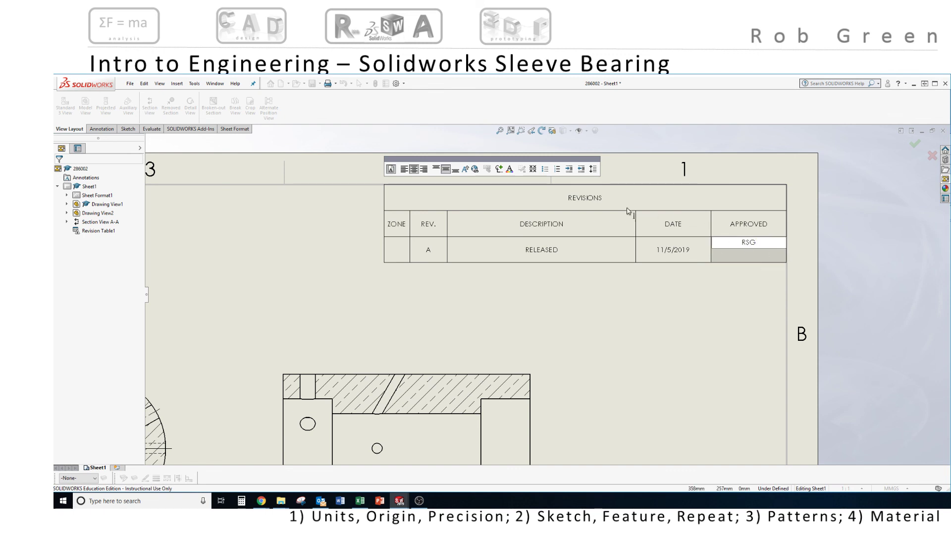
click(573, 308)
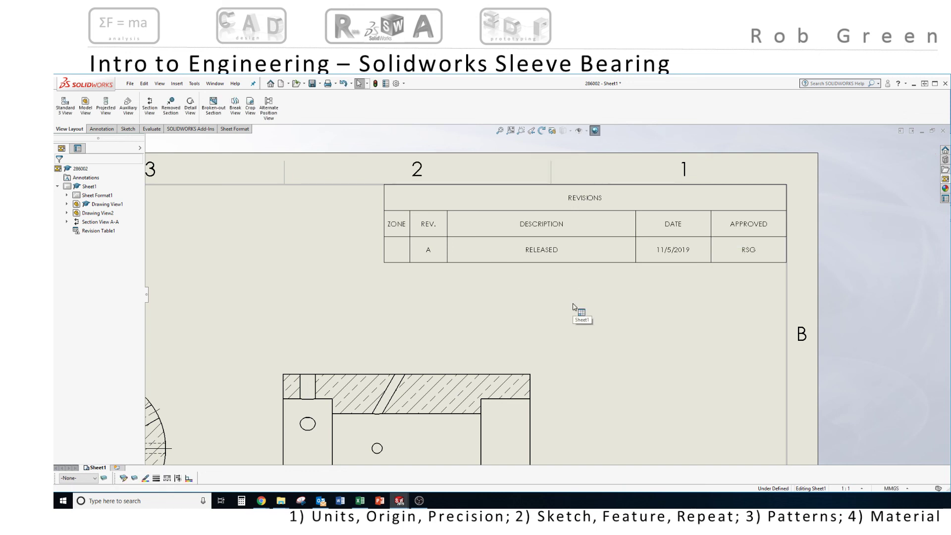
scroll(585, 299, up, 3)
mouse_move(589, 350)
middle_down()
mouse_move(742, 258)
mouse_move(743, 274)
middle_up()
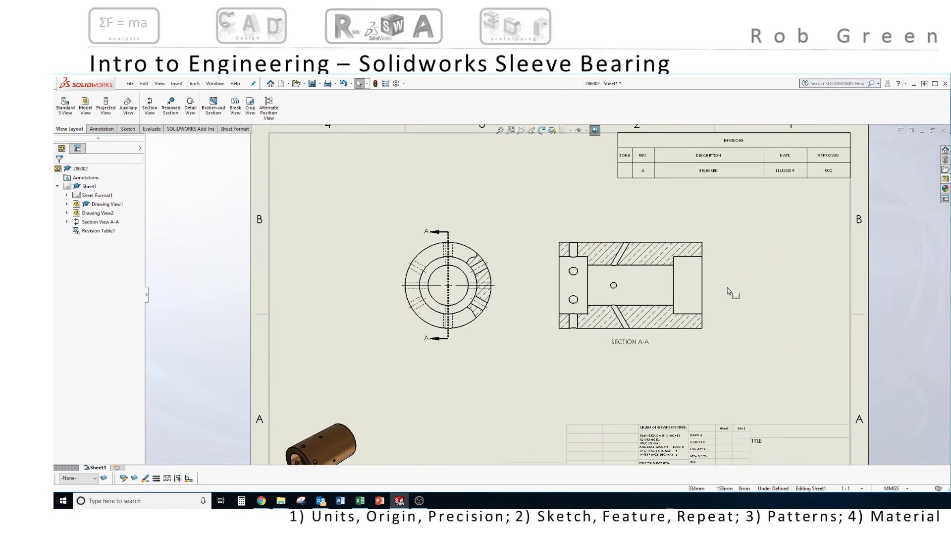
middle_drag(730, 292, 712, 283)
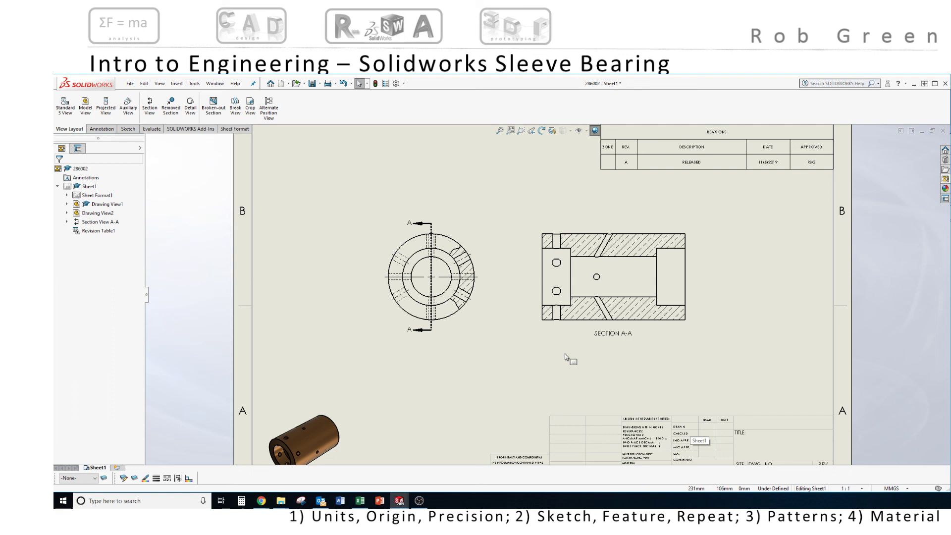
key(f)
middle_drag(565, 356, 558, 349)
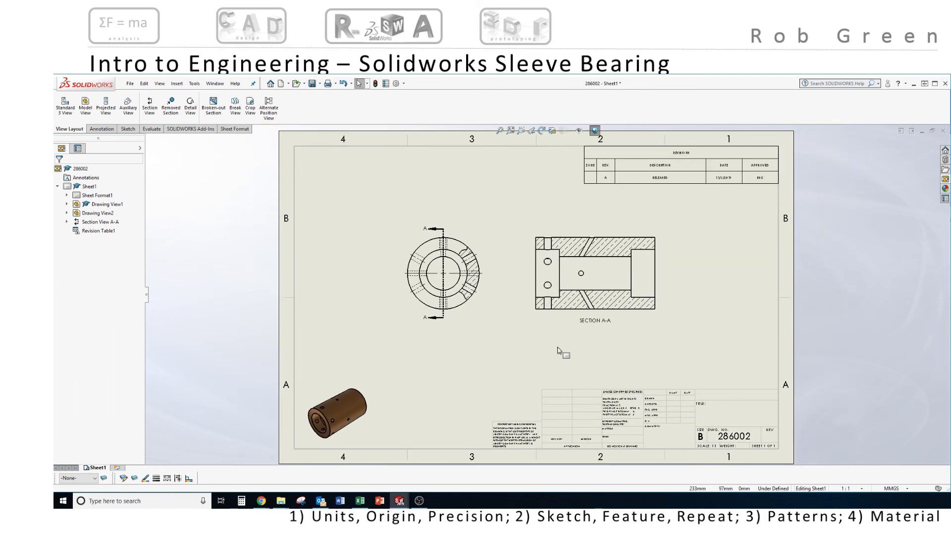